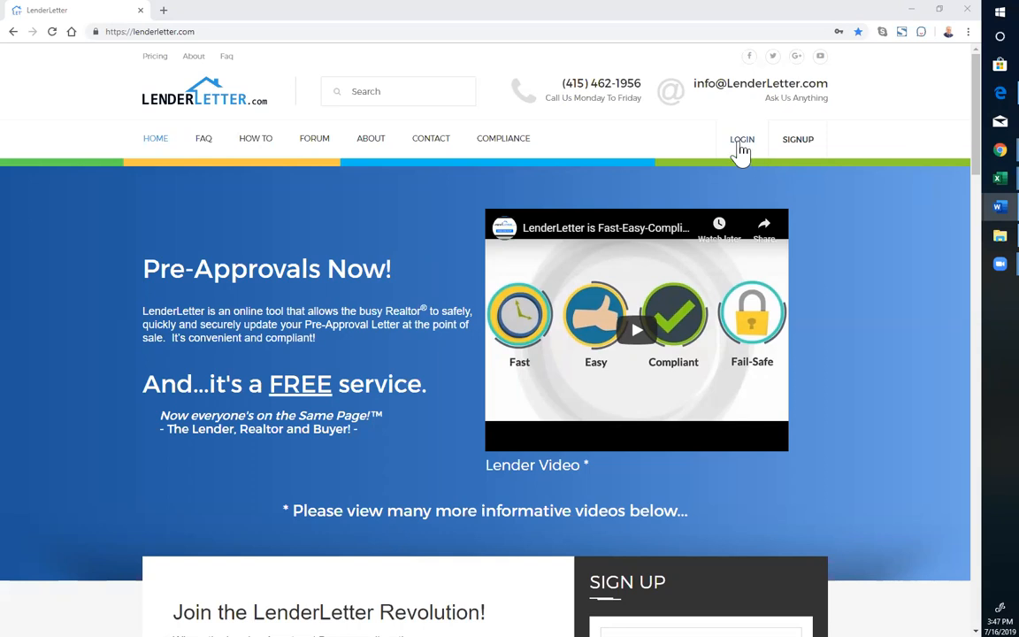
Step: Log in to the lender account with the saved credentials and dismiss the login notification on the dashboard
left_click(742, 143)
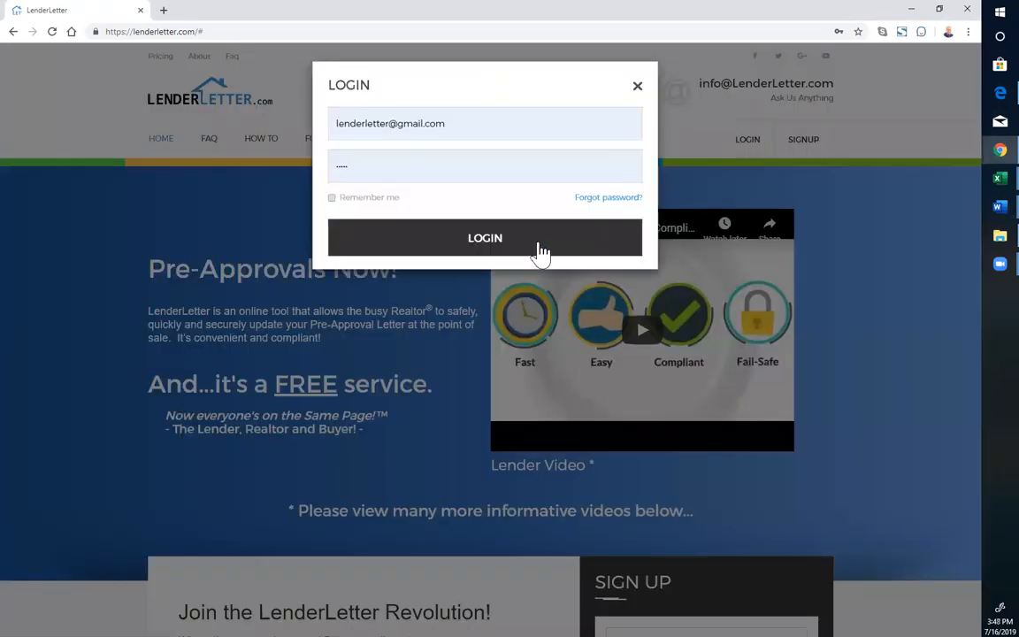
left_click(498, 245)
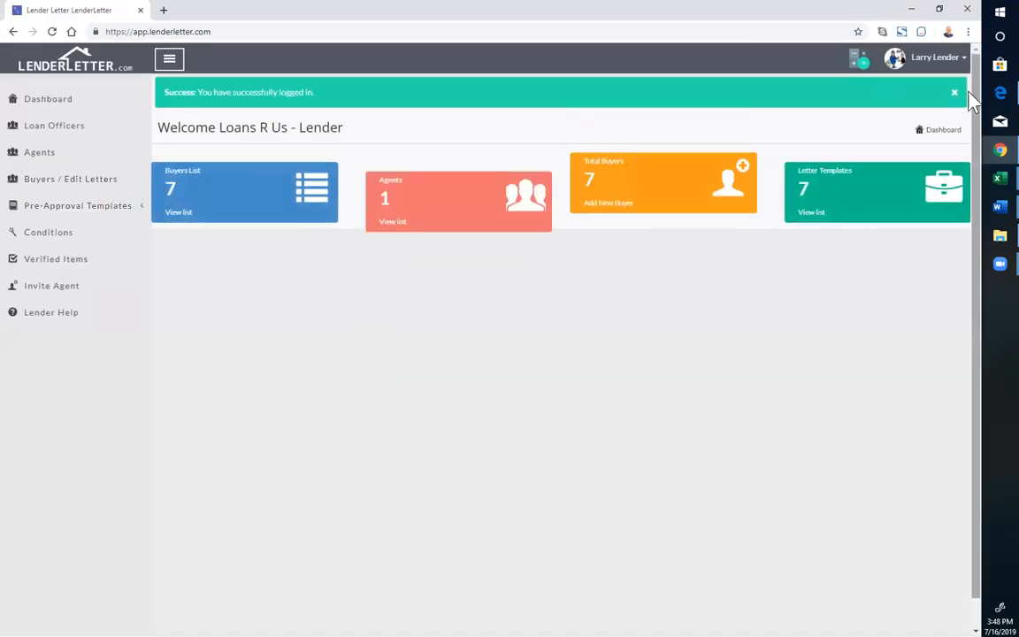
left_click(954, 96)
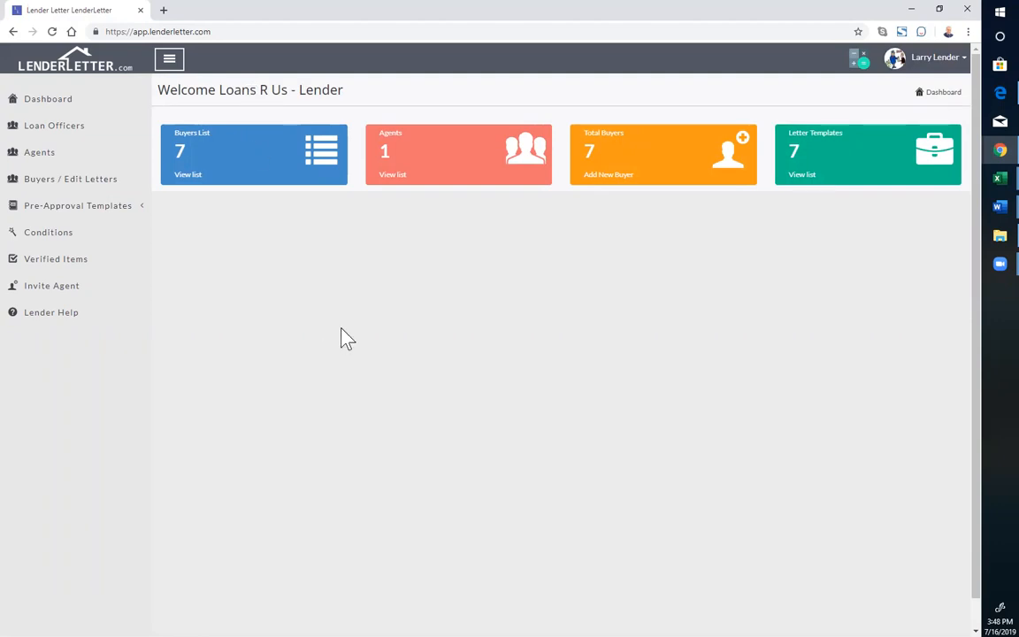
key("alt+Tab")
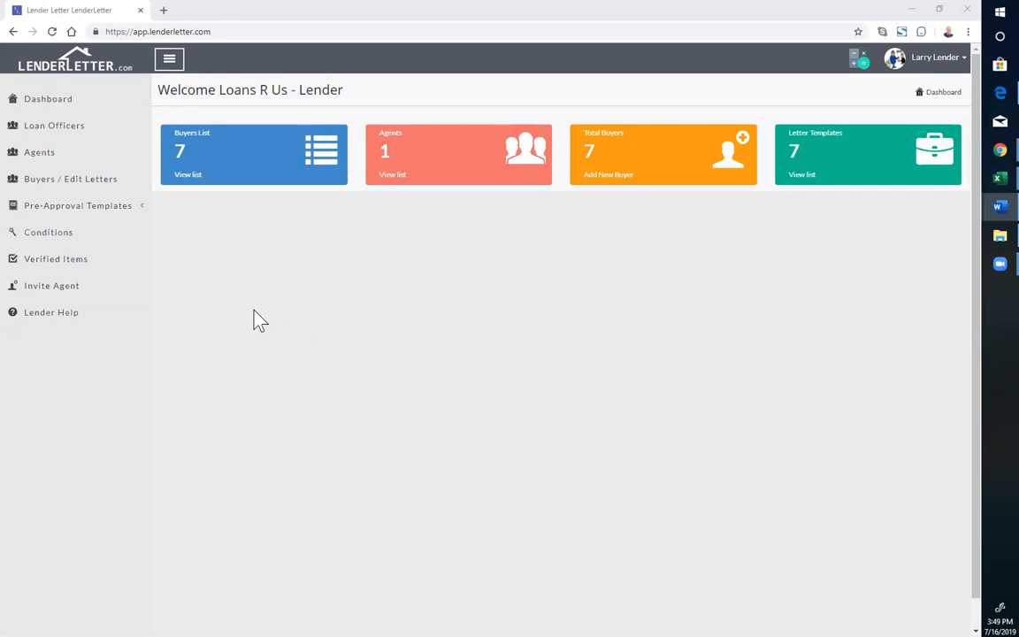
Step: Clone the training pre-approval letter from the Company Template Library under the name "Joe Buyer Template"
left_click(115, 210)
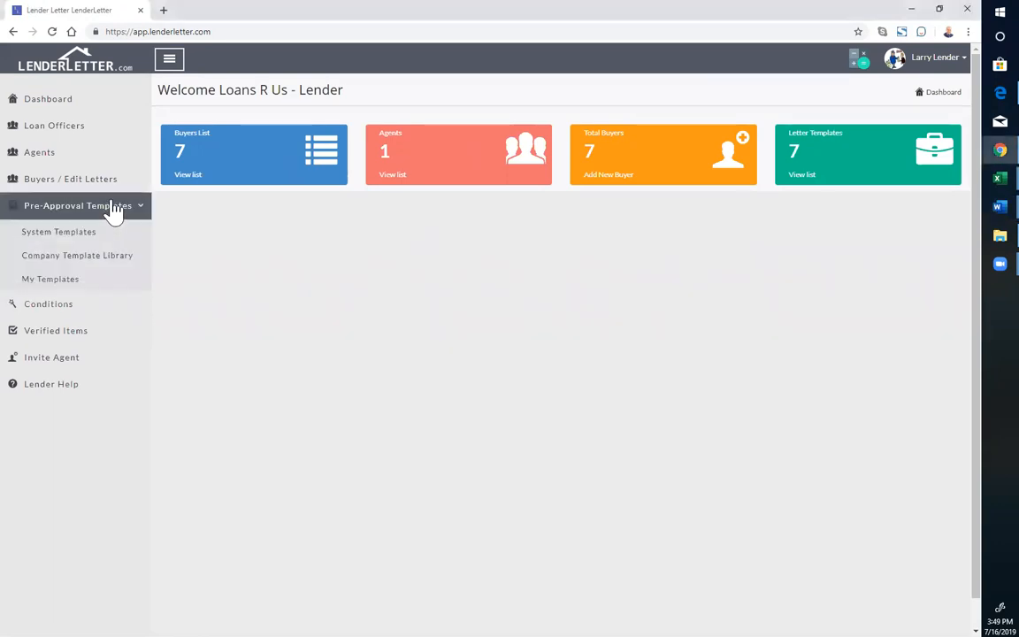
left_click(111, 264)
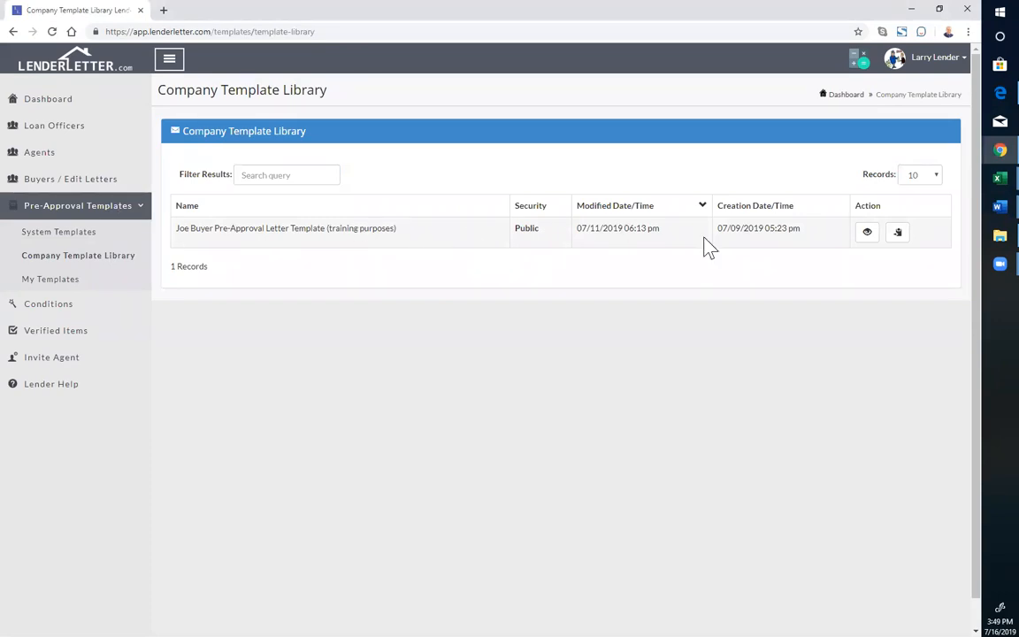
left_click(899, 235)
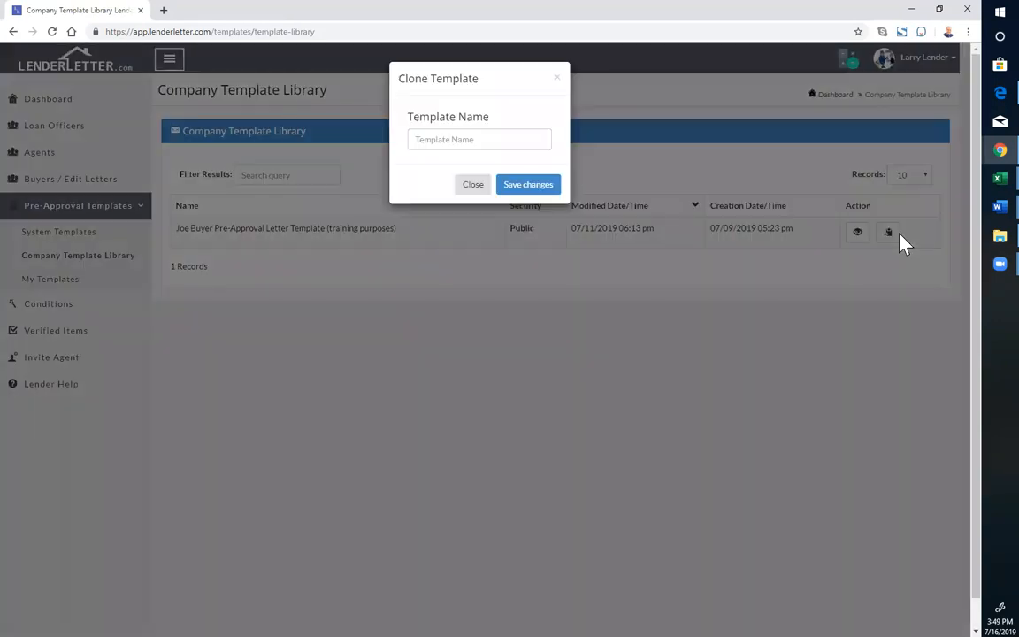
left_click(457, 141)
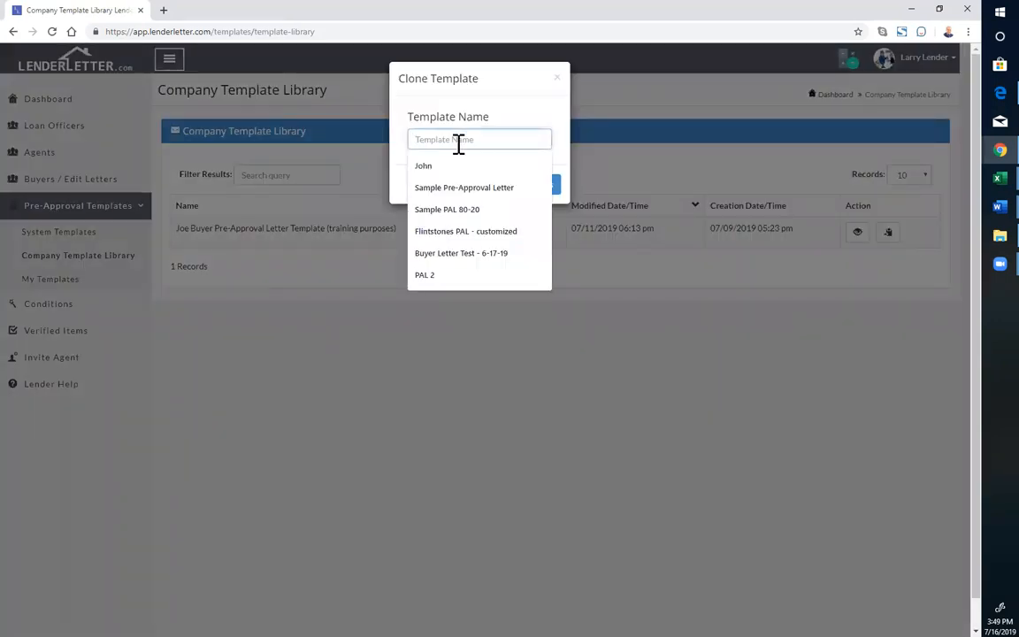
type("Jio")
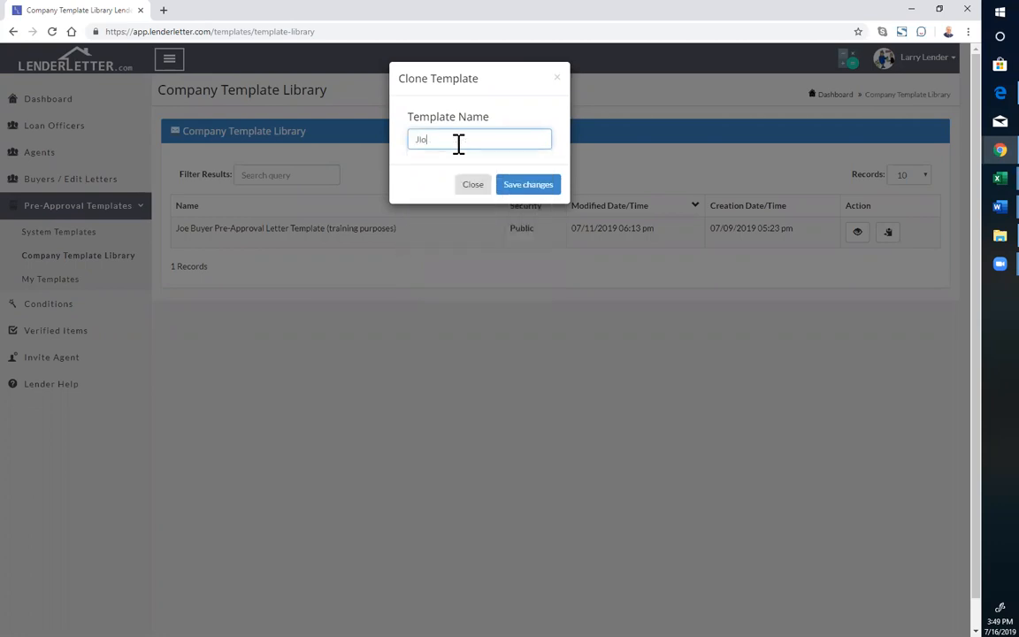
key("BackSpace")
key("BackSpace")
type("o")
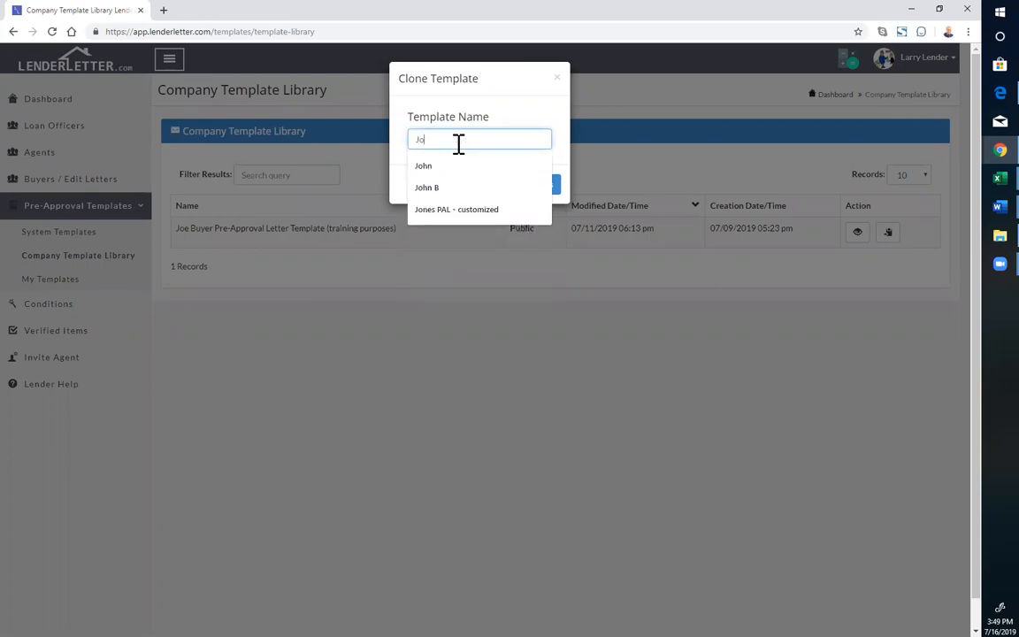
type("e Buyer Template")
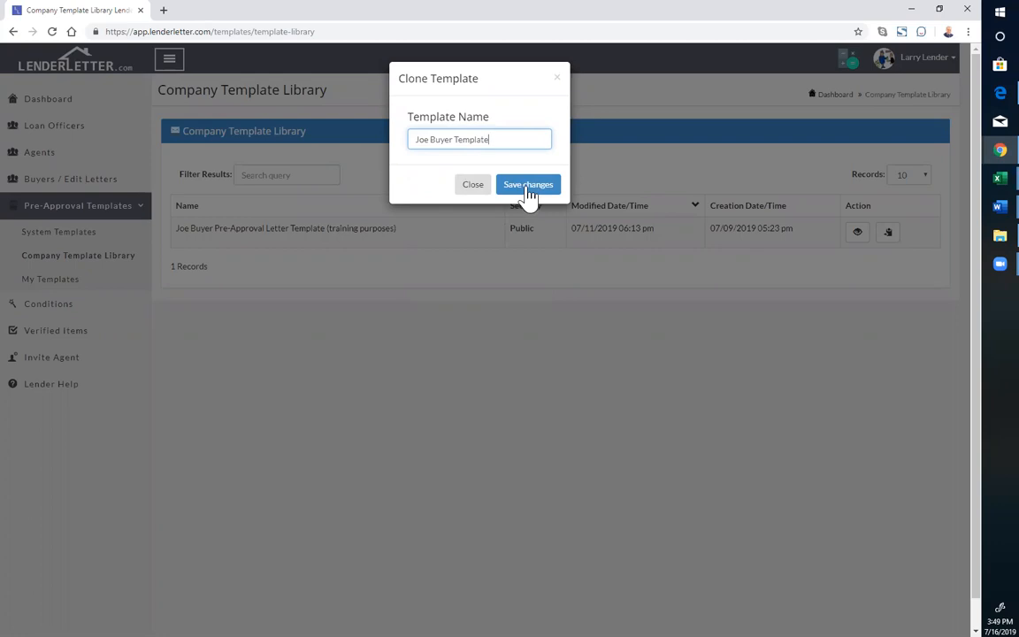
left_click(528, 190)
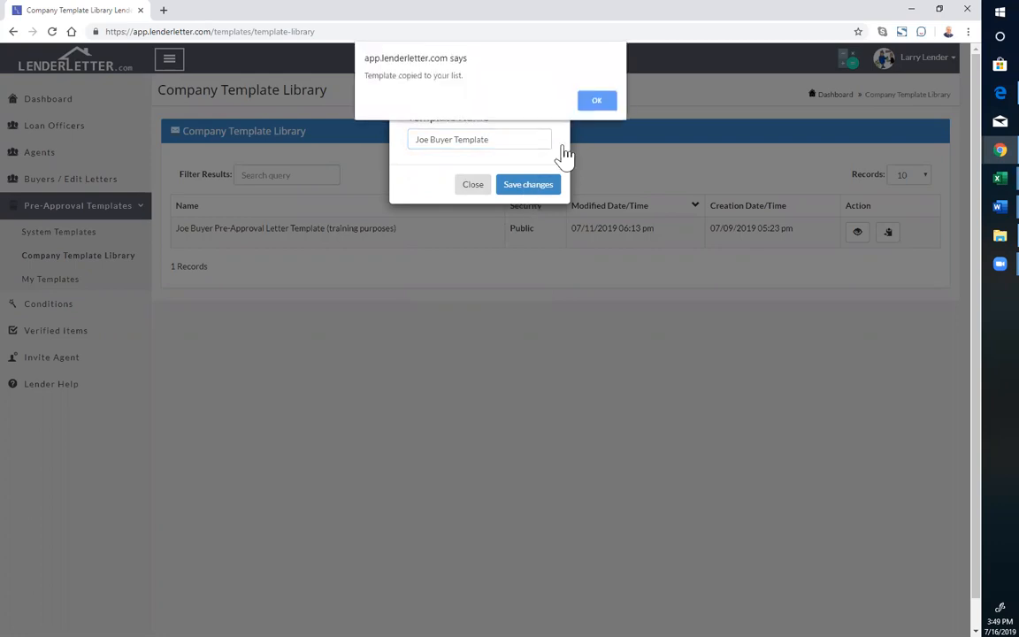
left_click(602, 105)
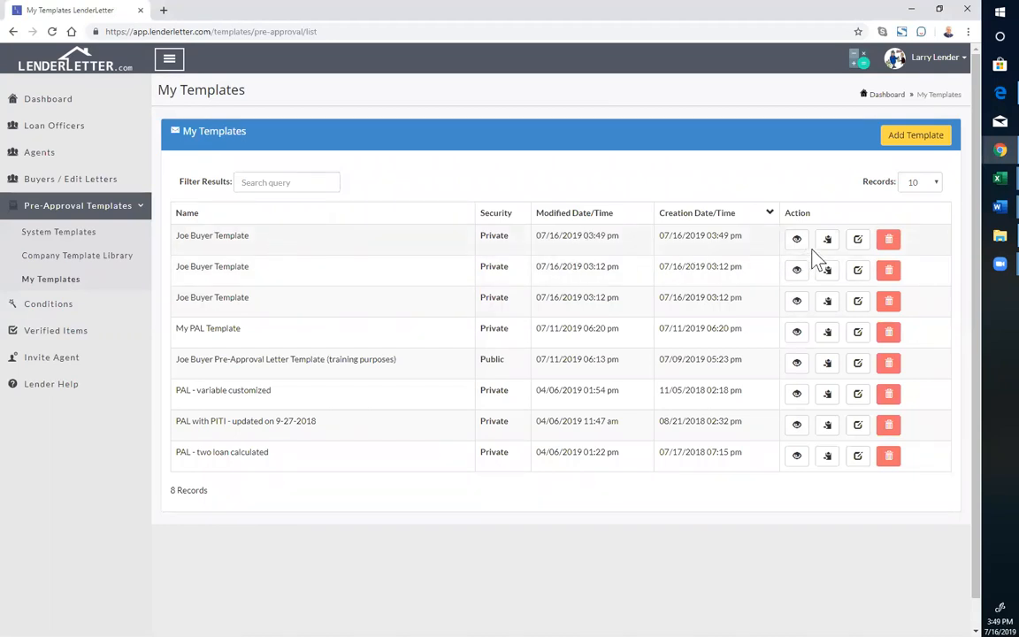
Step: Open the newly cloned template in My Templates for editing and review the letter down to its signature and footer
left_click(865, 252)
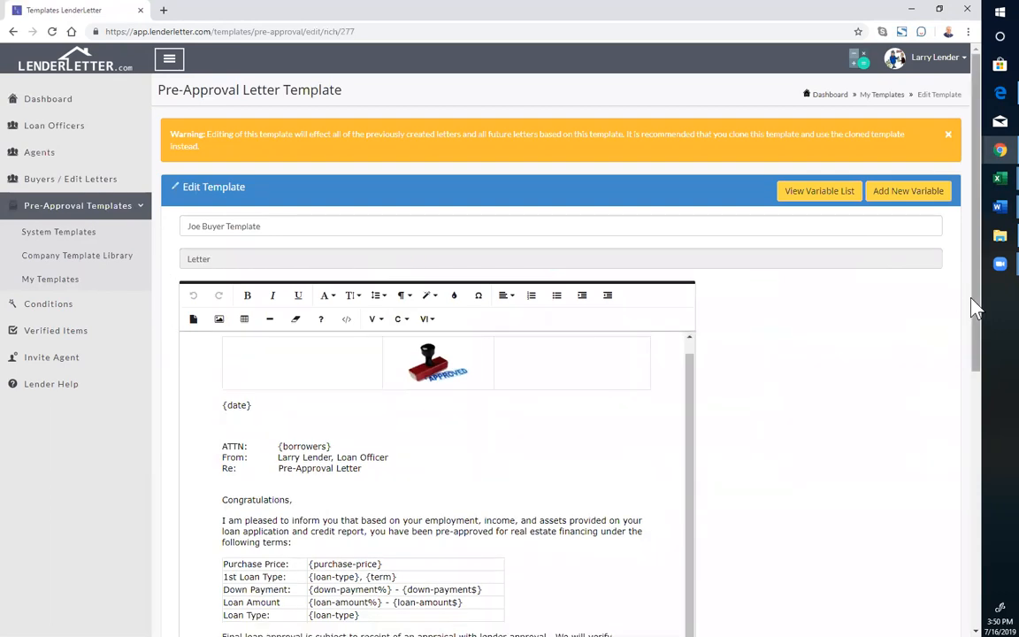
left_click_drag(978, 325, 980, 455)
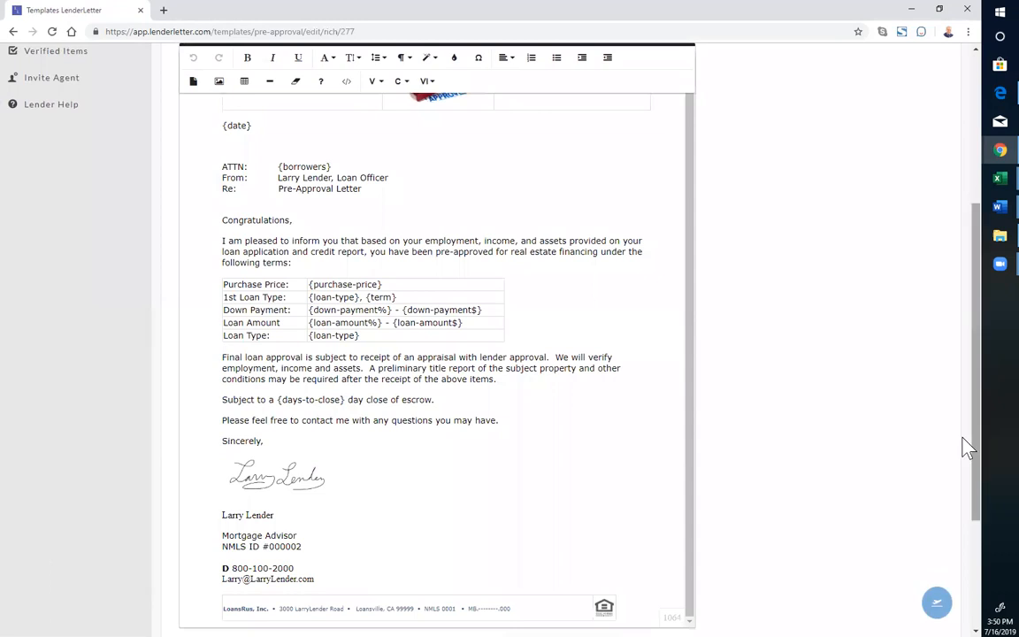
scroll(718, 370, "up", 1)
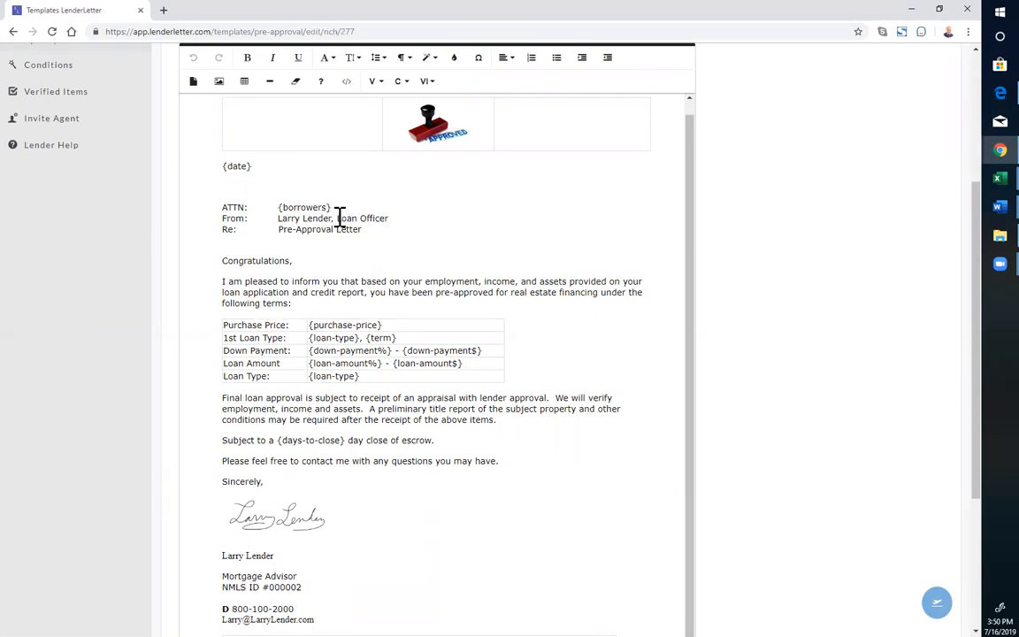
scroll(409, 379, "down", 1)
scroll(409, 378, "down", 1)
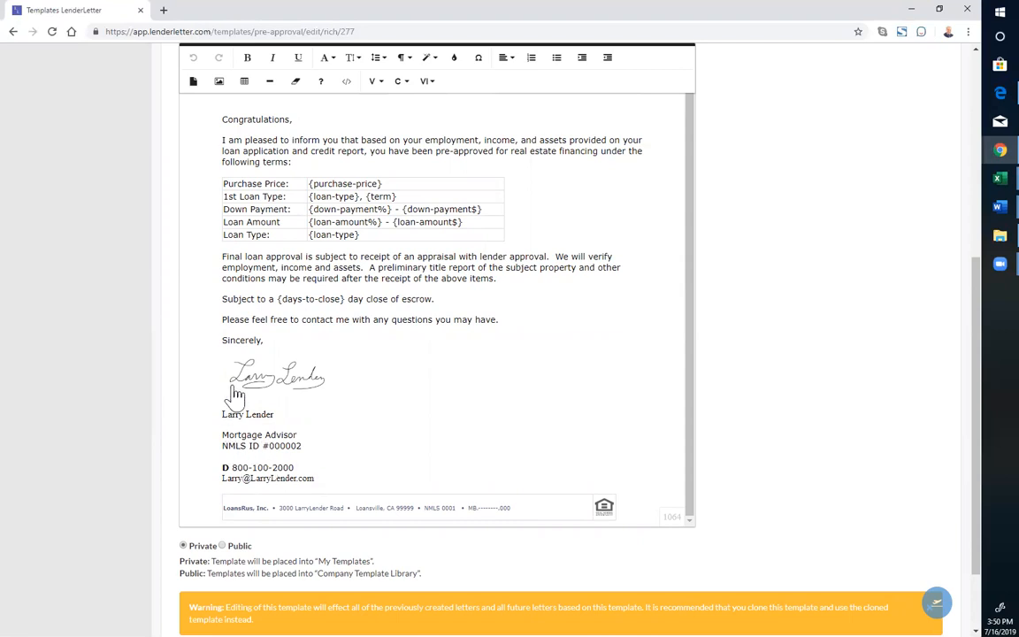
scroll(248, 416, "down", 2)
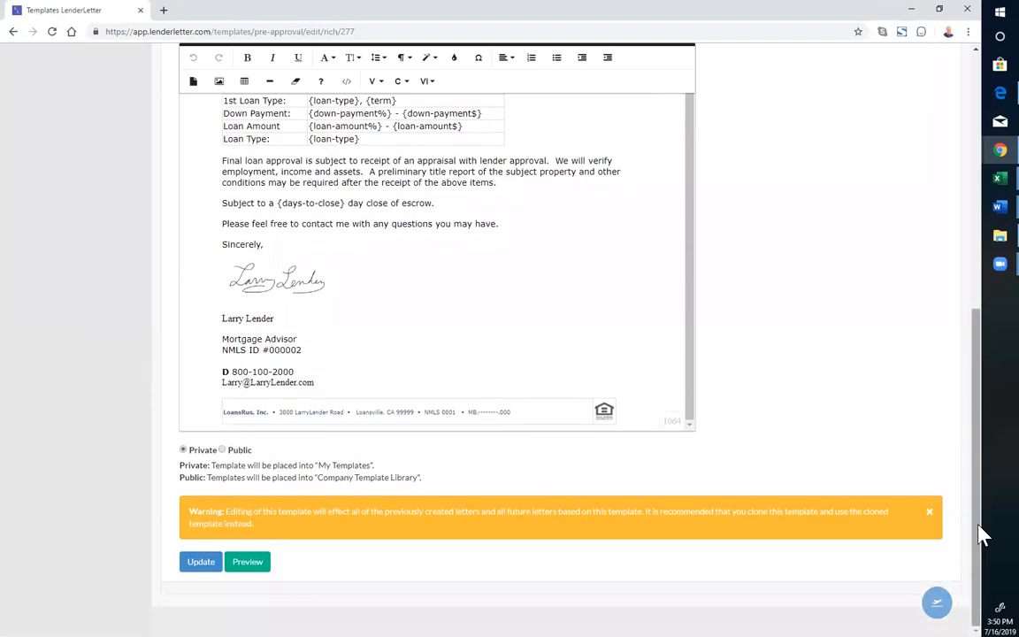
Step: Preview the letter template as a PDF and save it by confirming the update, with its security kept at Private
left_click(930, 512)
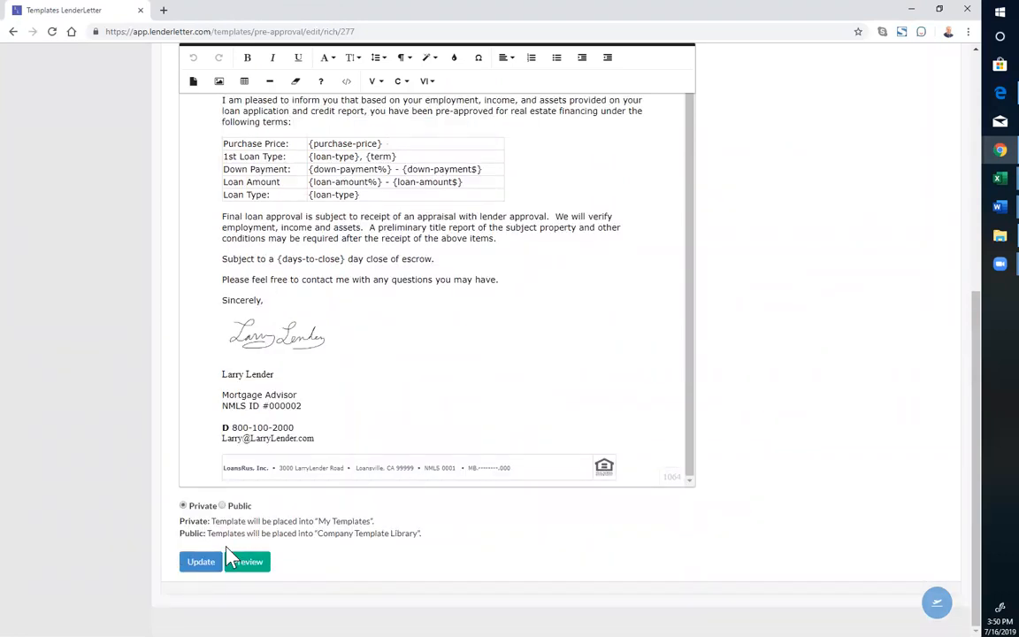
left_click(247, 566)
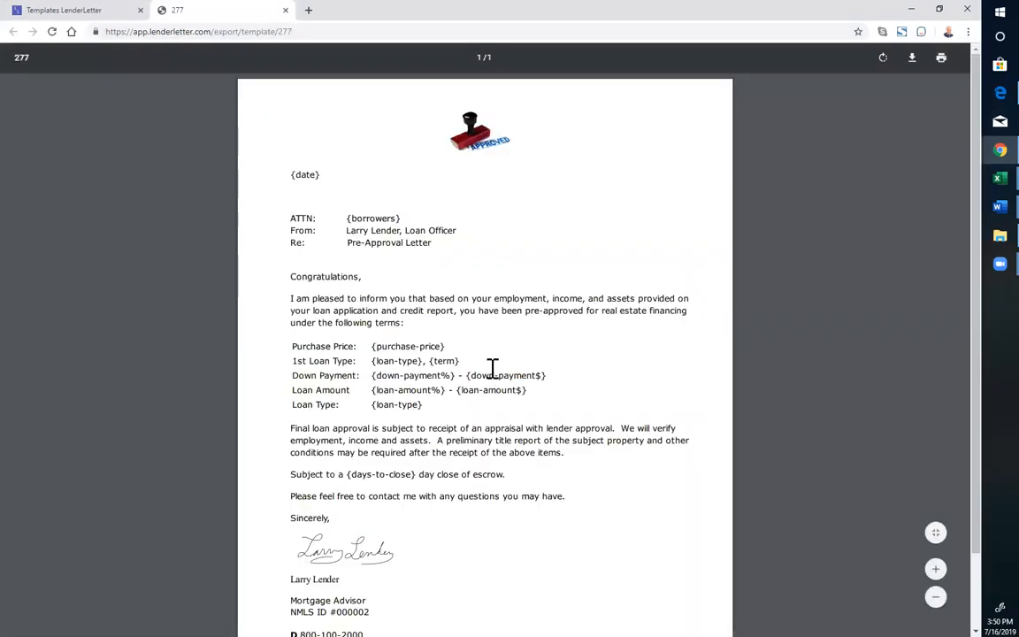
left_click(285, 11)
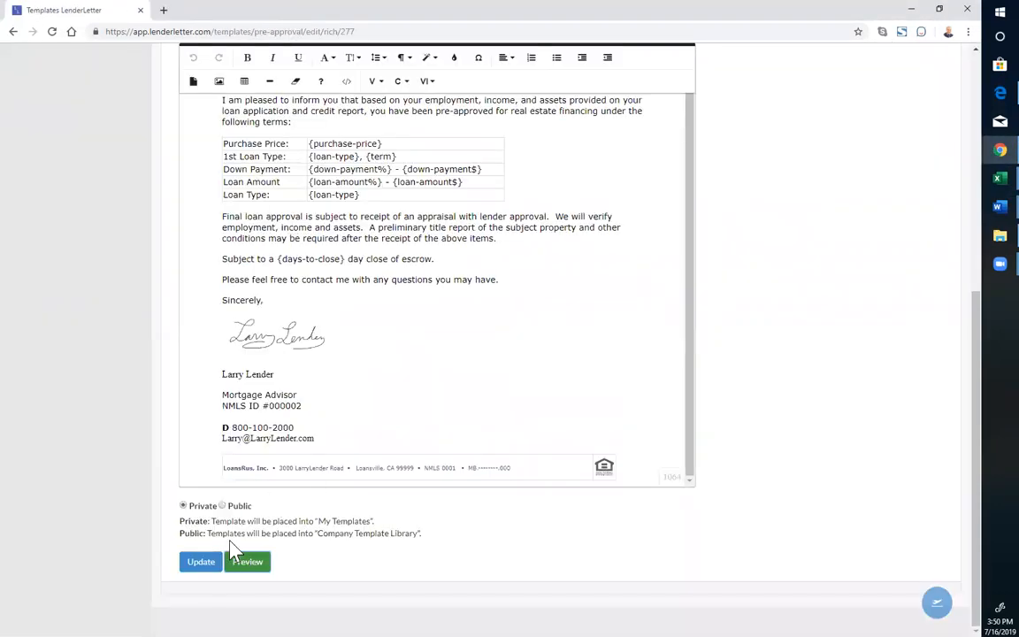
left_click(202, 564)
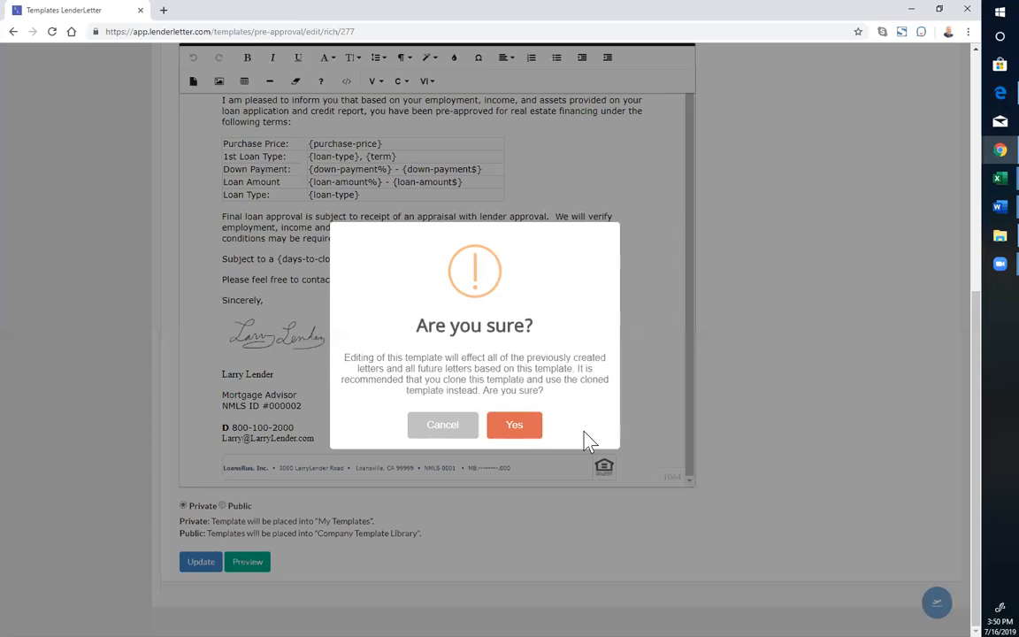
left_click(524, 432)
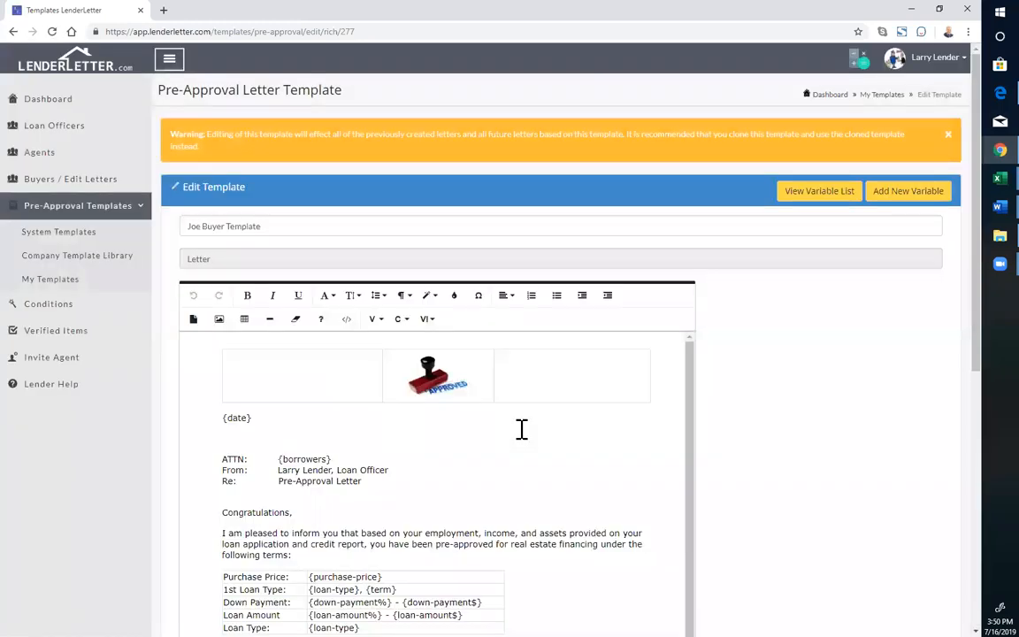
Step: Review the saved template's letter text, variable placeholders and security options from header to footer
scroll(522, 428, "down", 1)
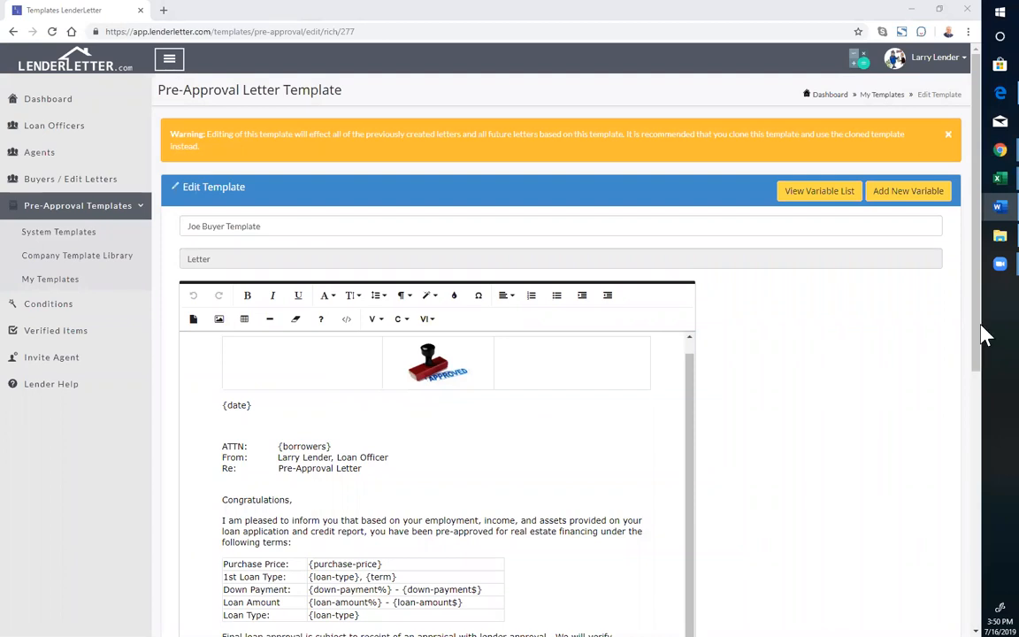
left_click_drag(976, 372, 973, 433)
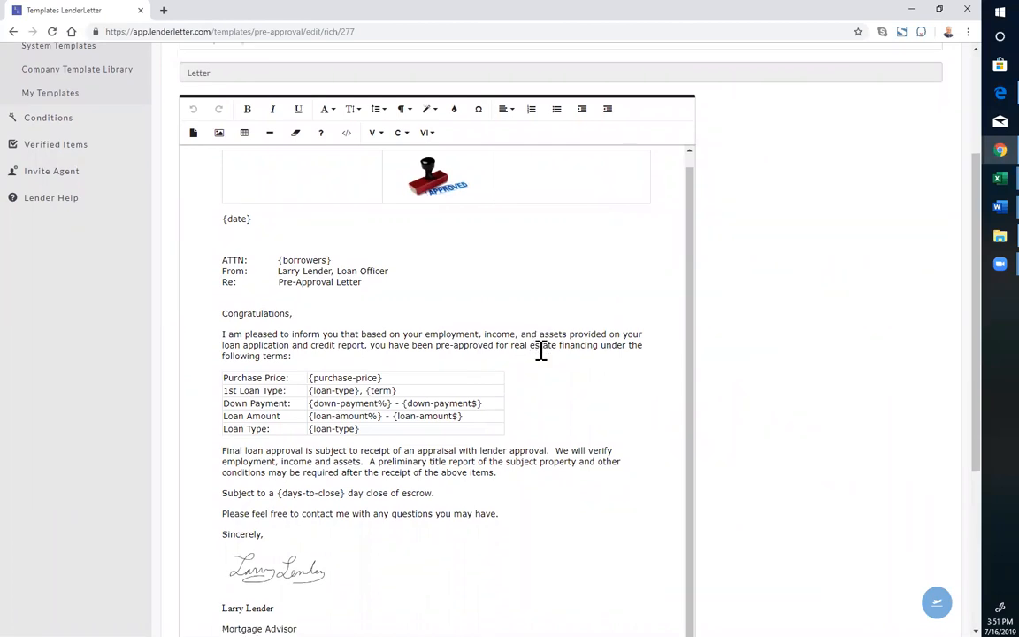
scroll(541, 350, "down", 1)
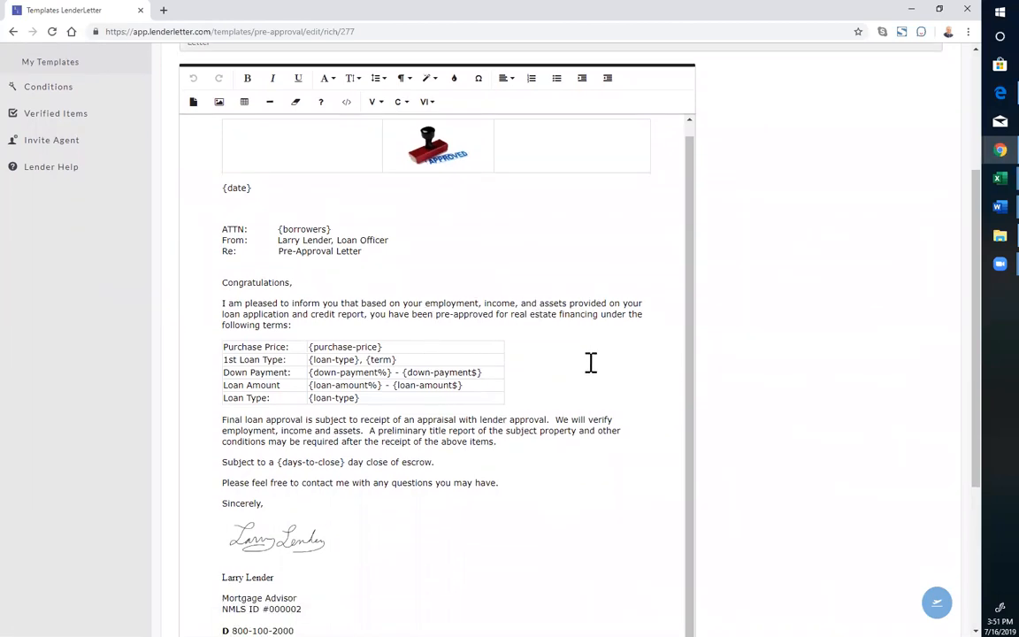
scroll(579, 353, "down", 5)
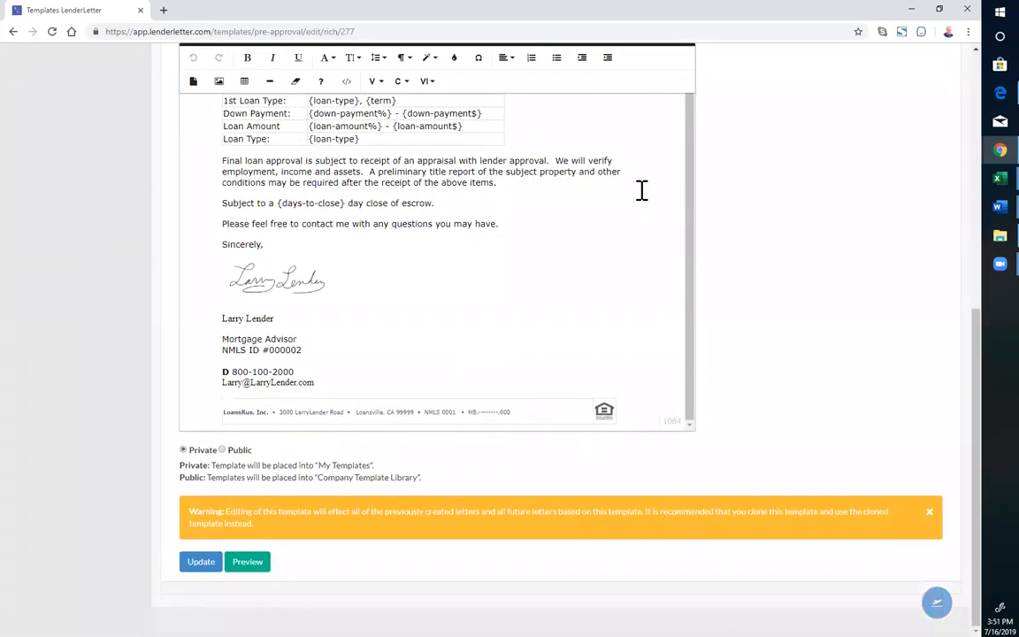
scroll(591, 227, "up", 4)
scroll(521, 239, "up", 6)
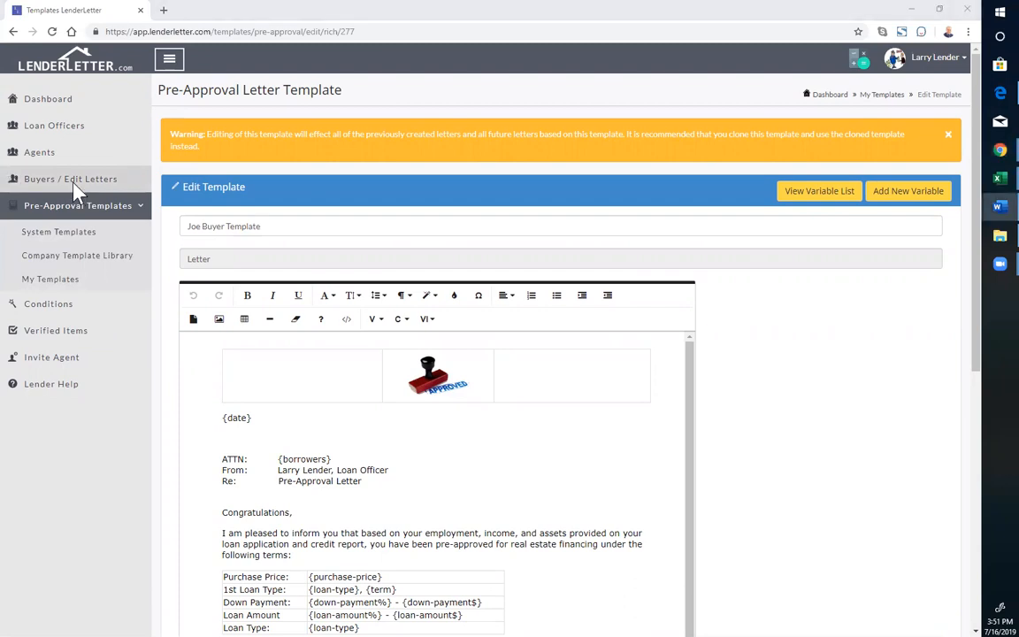
Step: Examine the Add Buyer form's name field and available Agent choices, and return to the buyers list
left_click(80, 189)
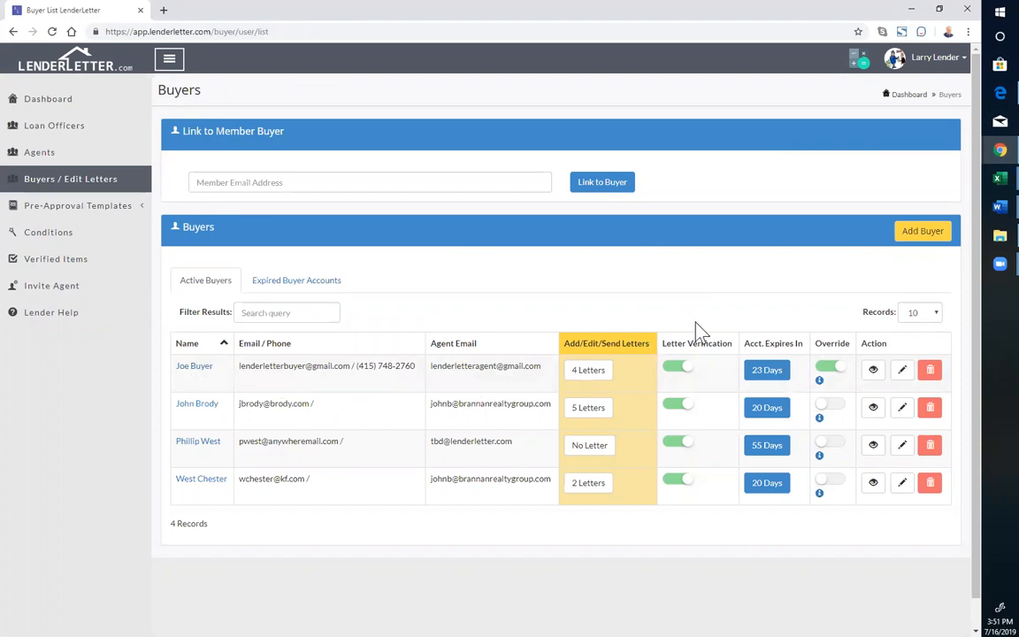
left_click(922, 236)
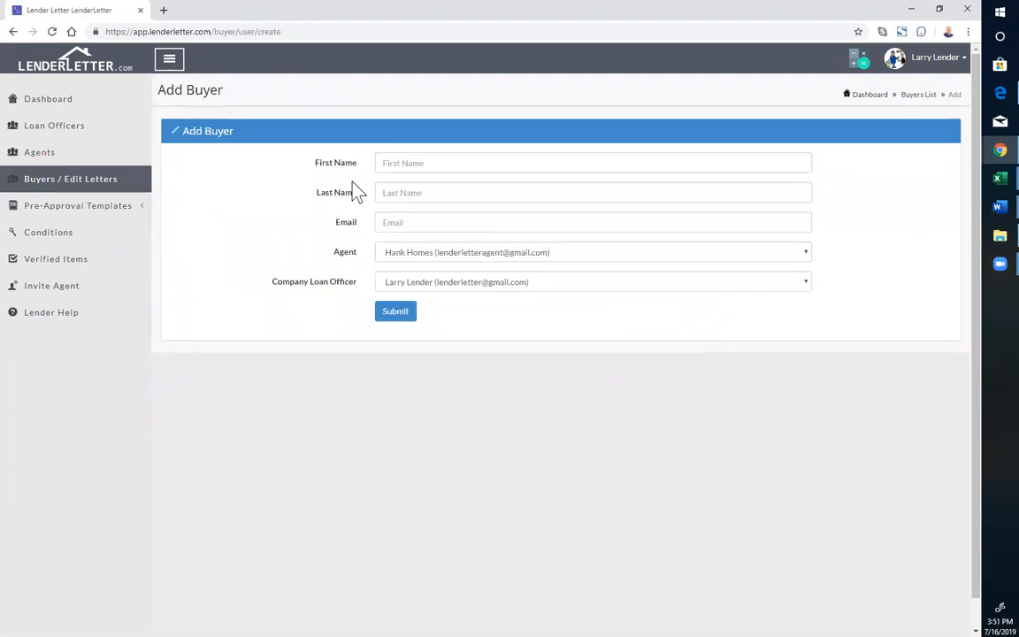
left_click(398, 163)
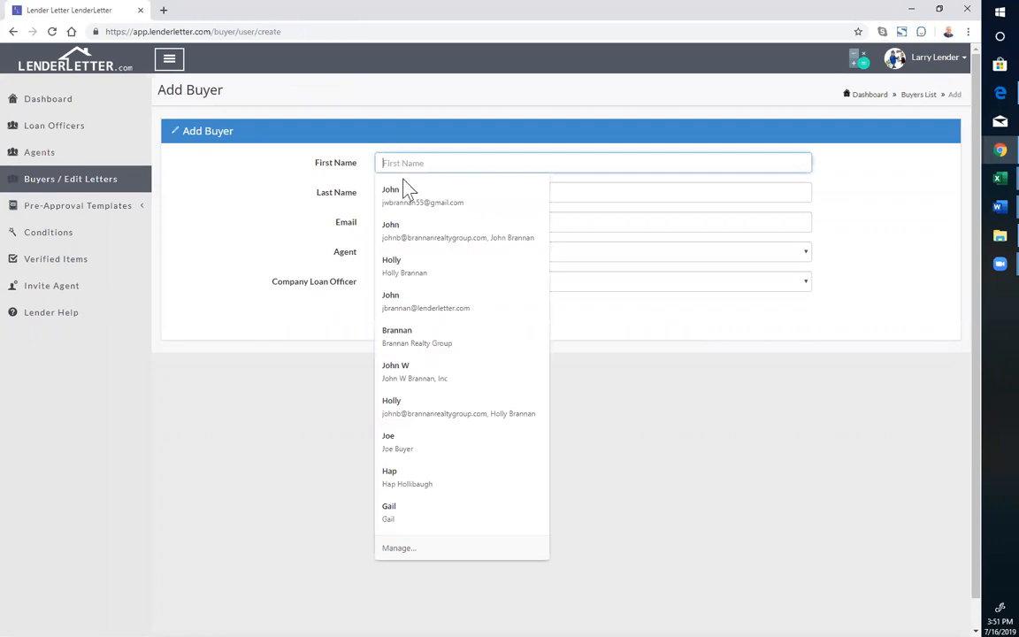
left_click(268, 209)
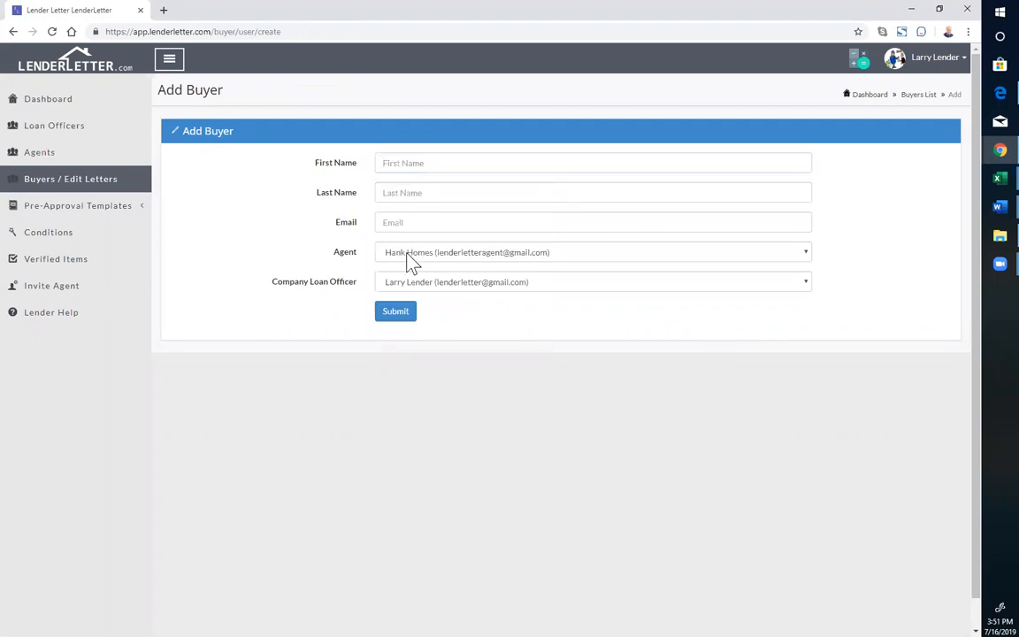
left_click(803, 258)
left_click(804, 258)
left_click(804, 258)
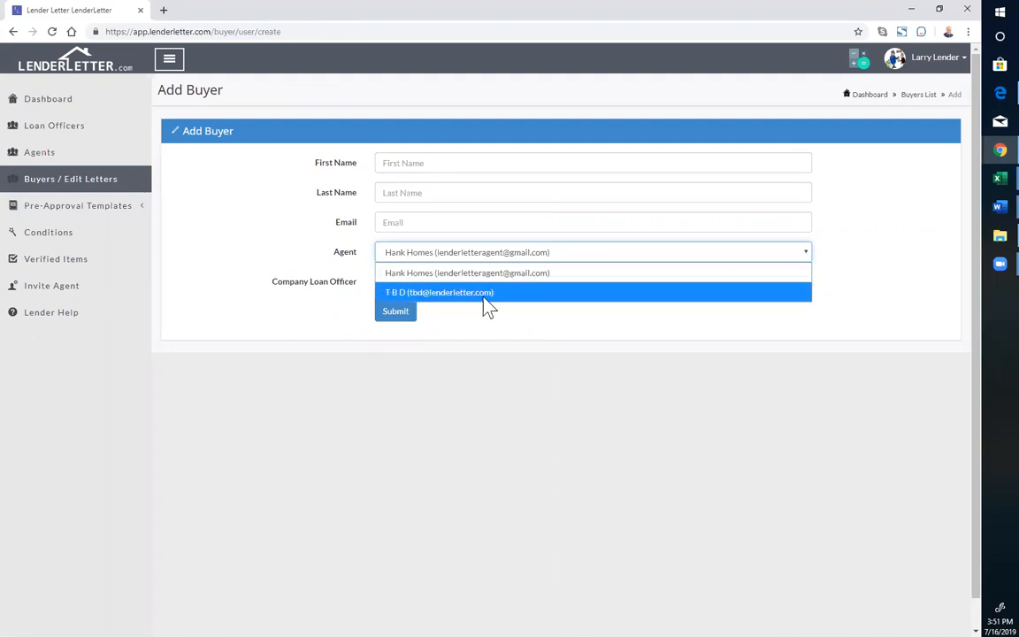
left_click(291, 257)
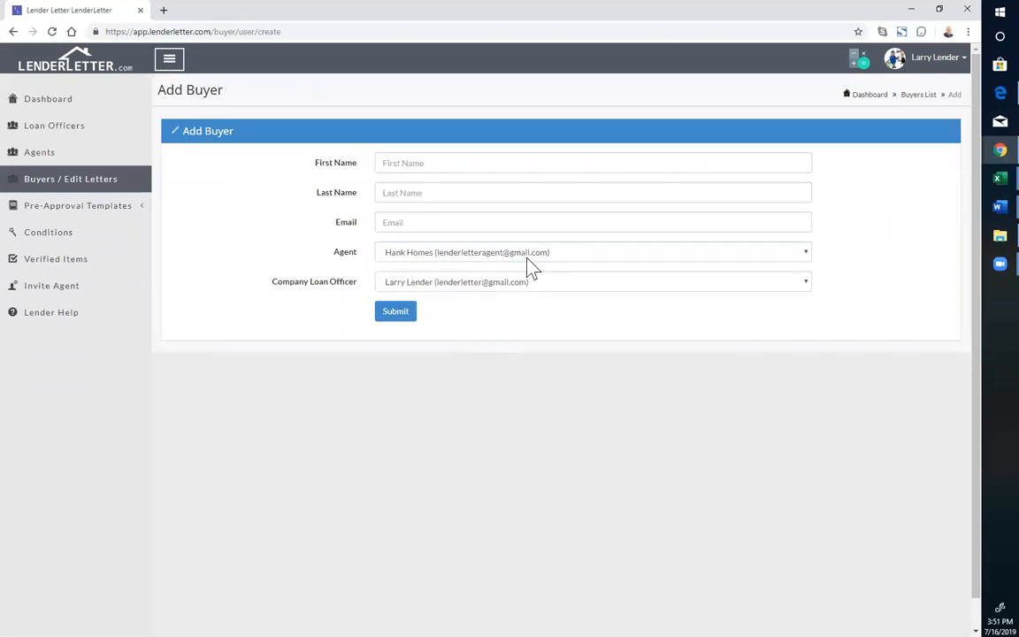
left_click(52, 190)
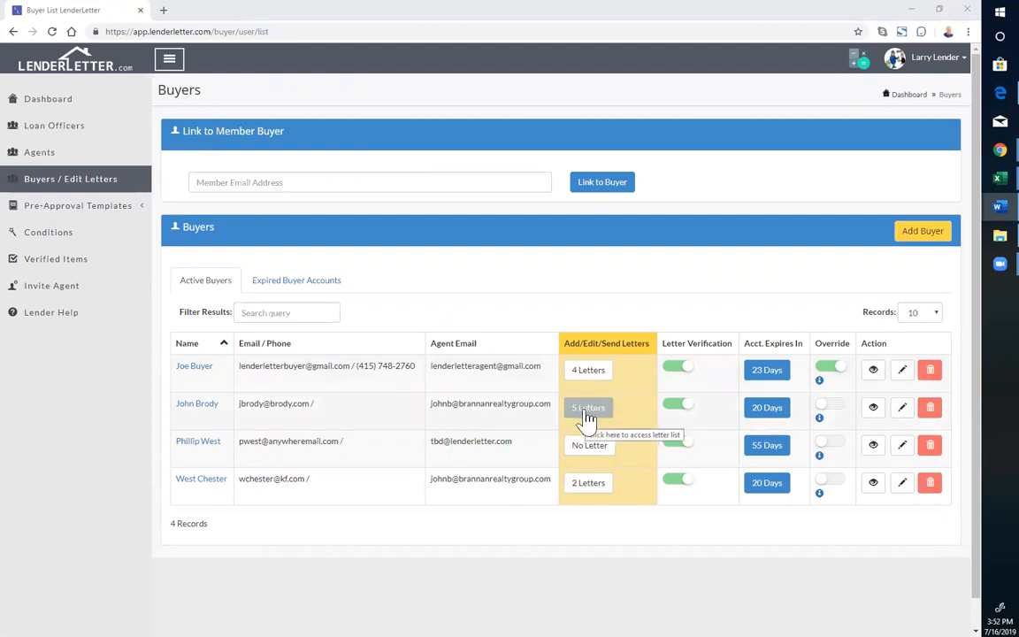
Step: Switch the first buyer's Override off, read the explanation of agent edit access, and switch Override back on
left_click(830, 370)
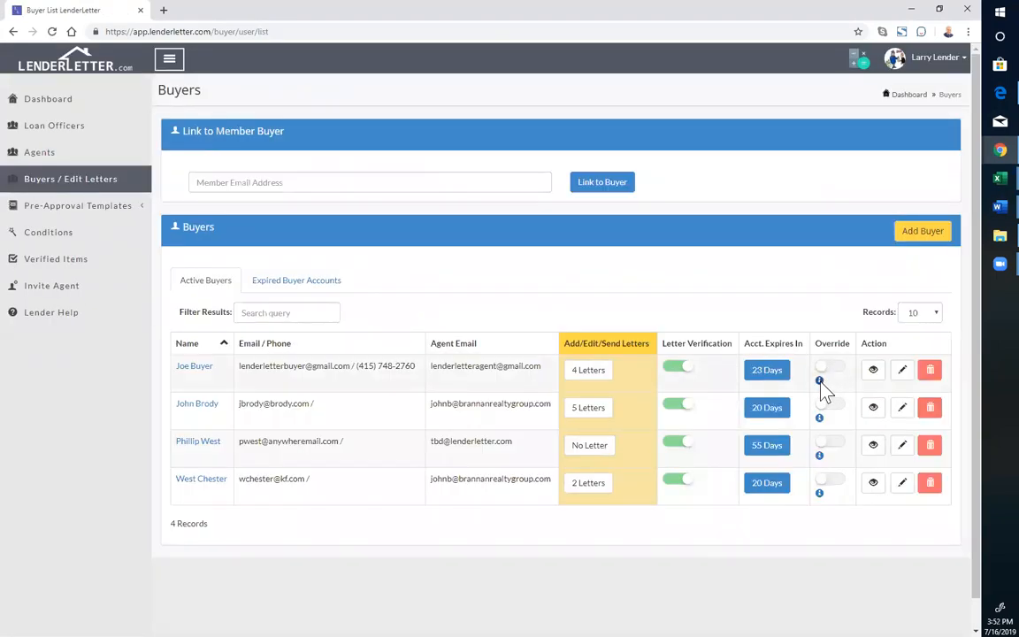
left_click(820, 382)
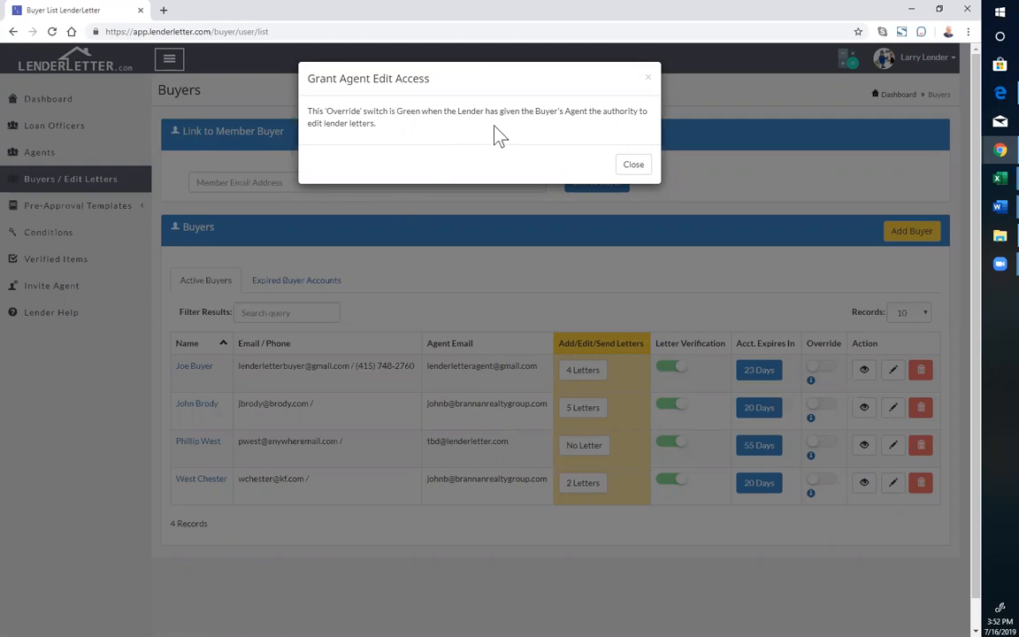
left_click(624, 168)
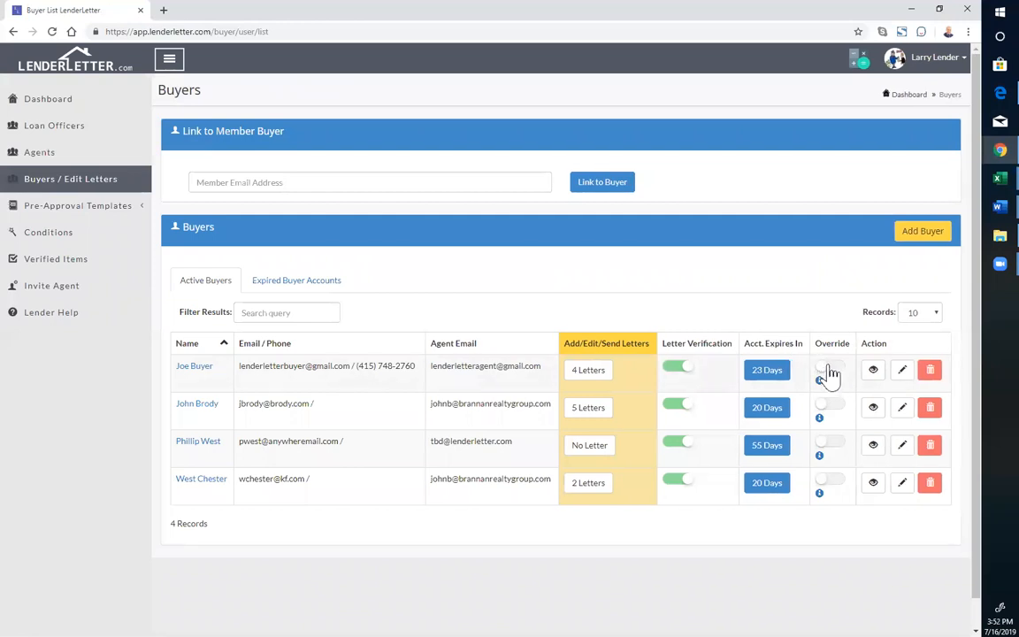
mouse_move(832, 376)
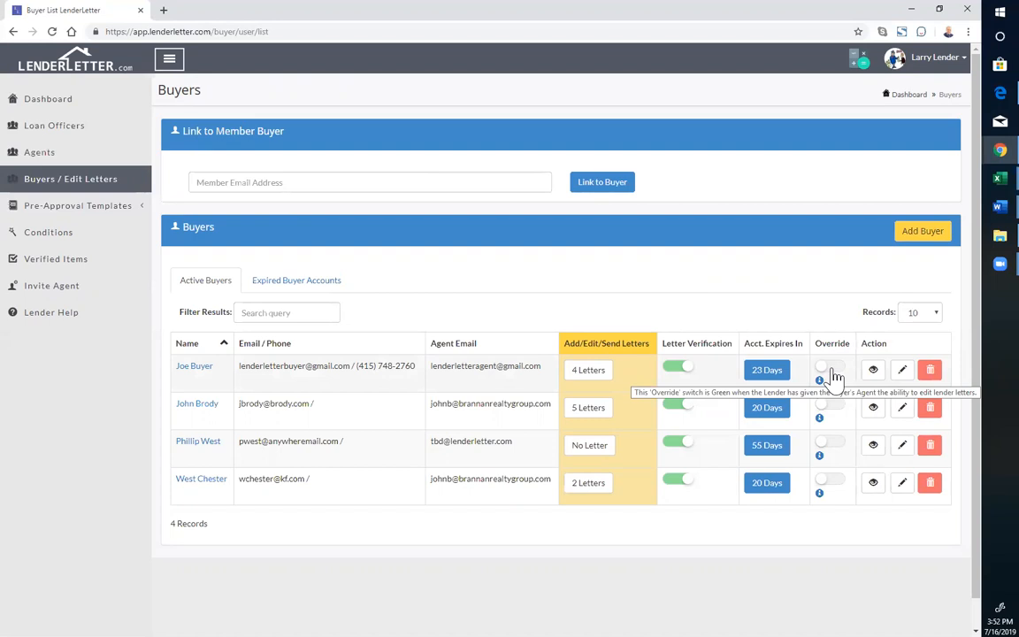
left_click(833, 373)
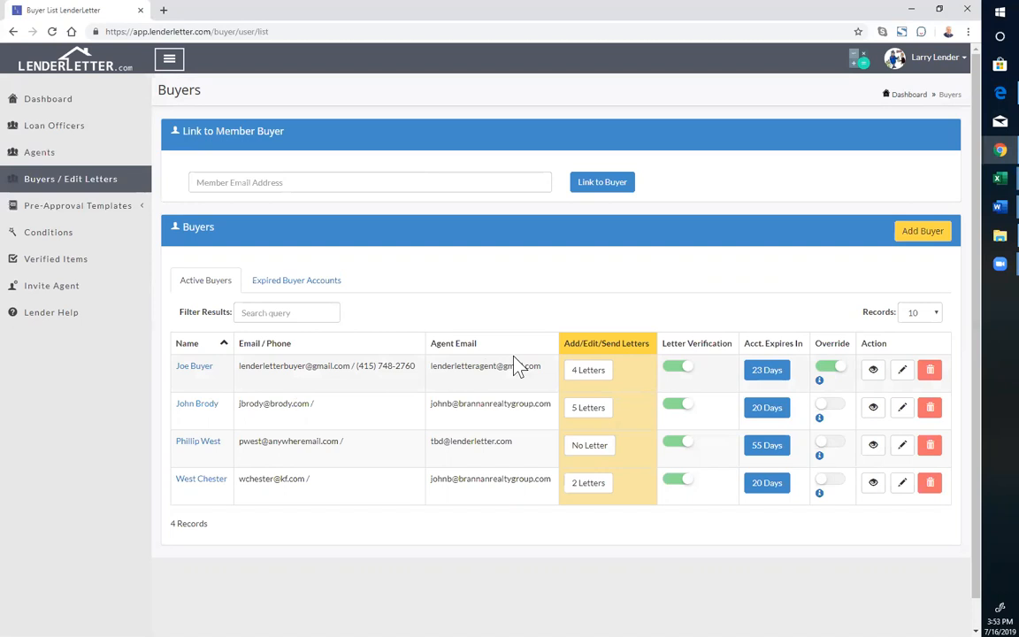
mouse_move(835, 376)
Step: Open the first buyer's pre-approval letters, examine the name and template fields for adding a letter, and return to the letter list
left_click(593, 378)
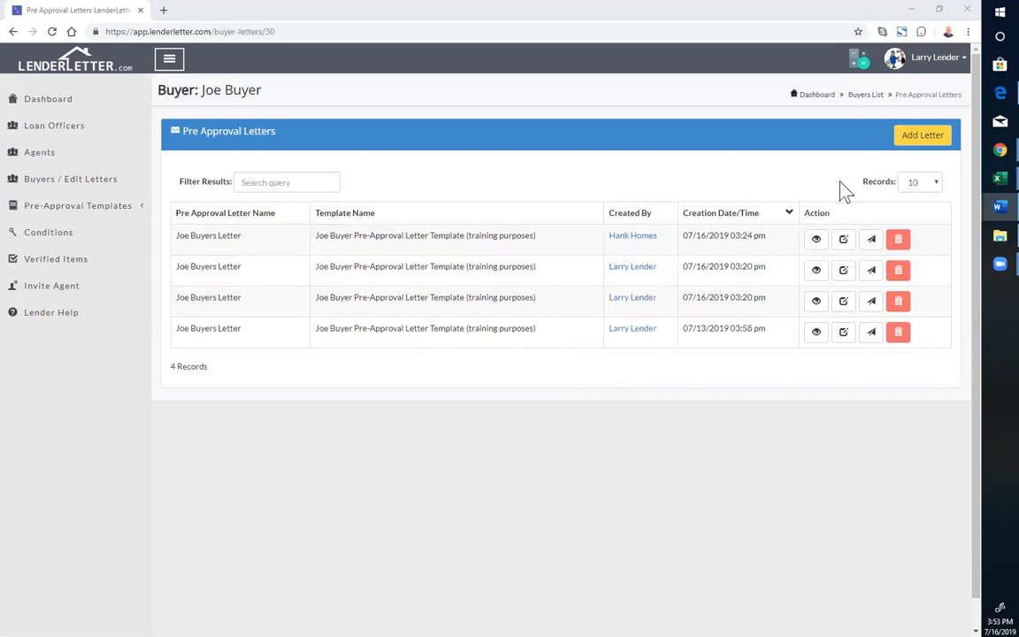
left_click(911, 142)
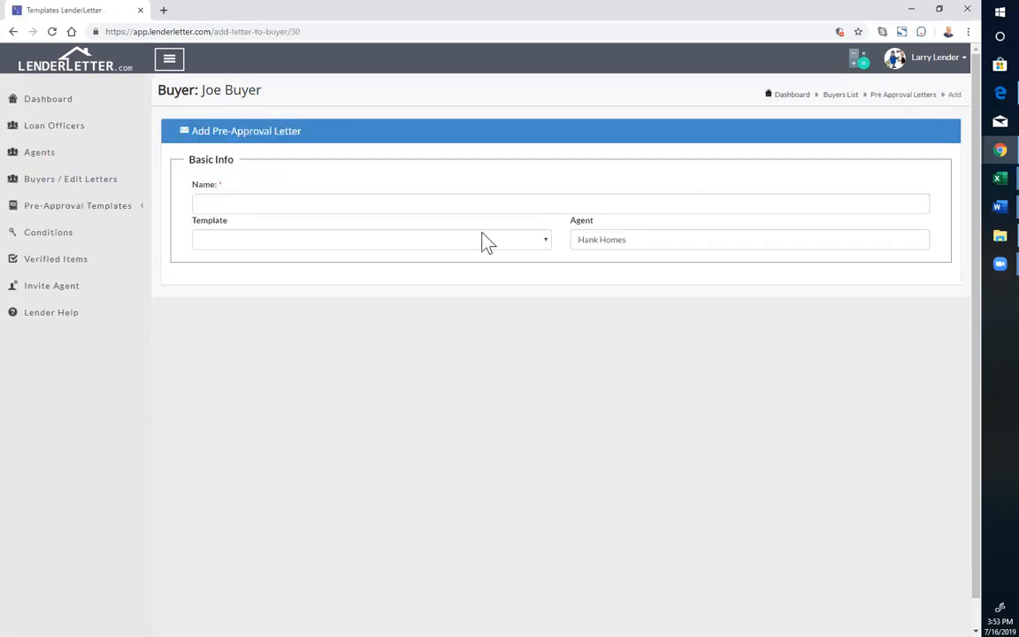
left_click(276, 207)
left_click(293, 248)
left_click(292, 248)
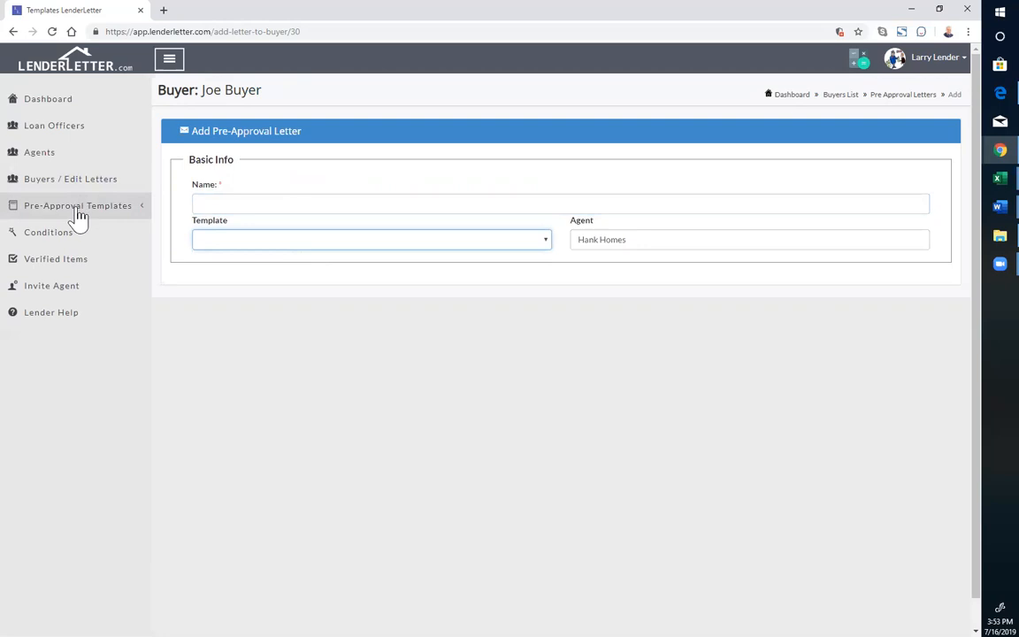
left_click(13, 31)
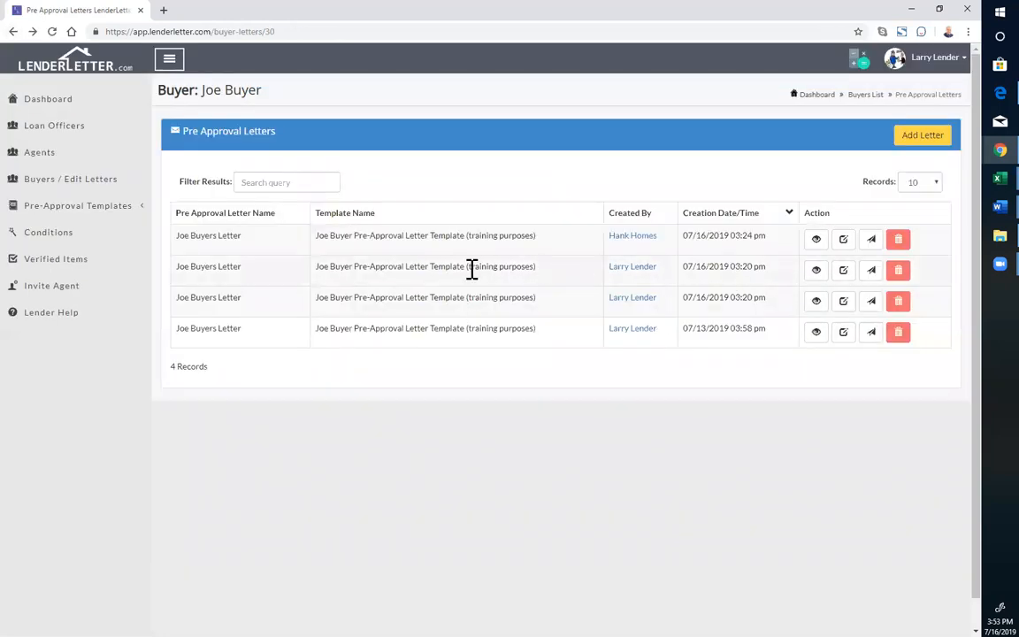
Step: Open the buyer's most recent pre-approval letter for editing and set its offer price to $1,000,000
left_click(844, 242)
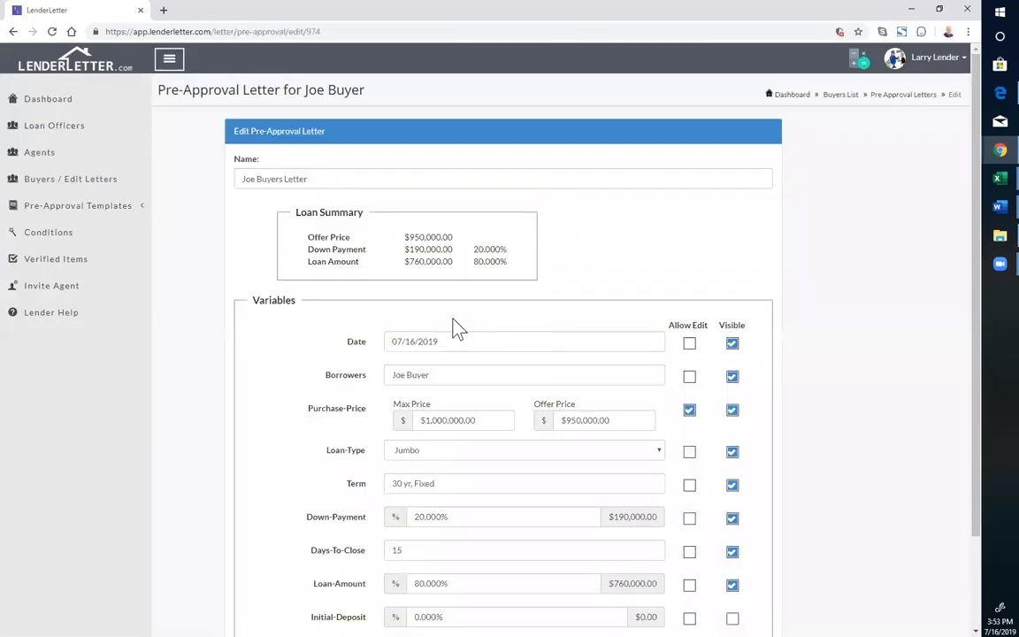
scroll(420, 250, "down", 2)
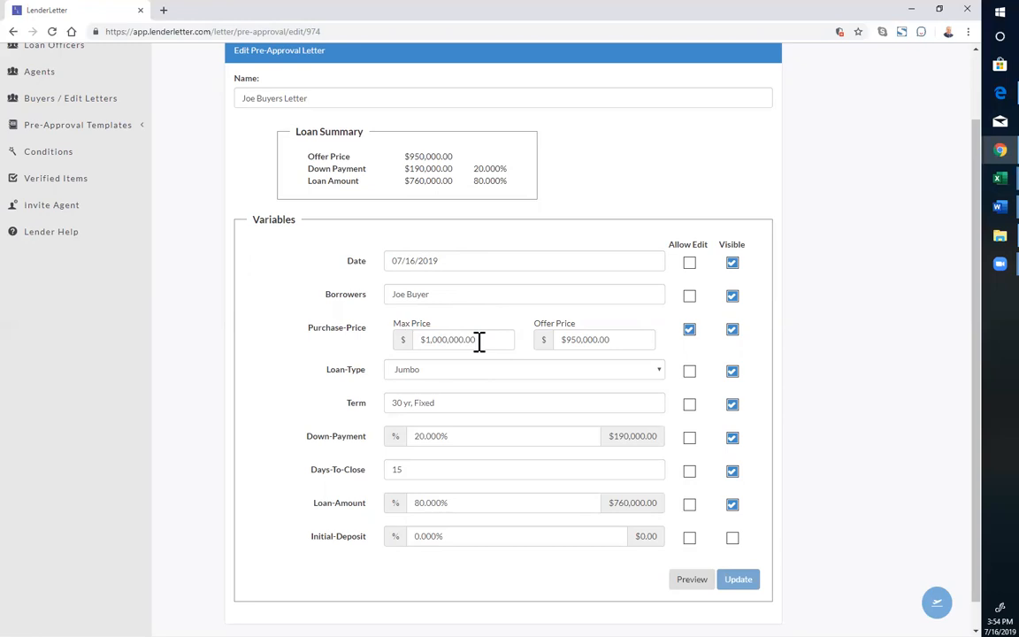
left_click_drag(625, 338, 555, 339)
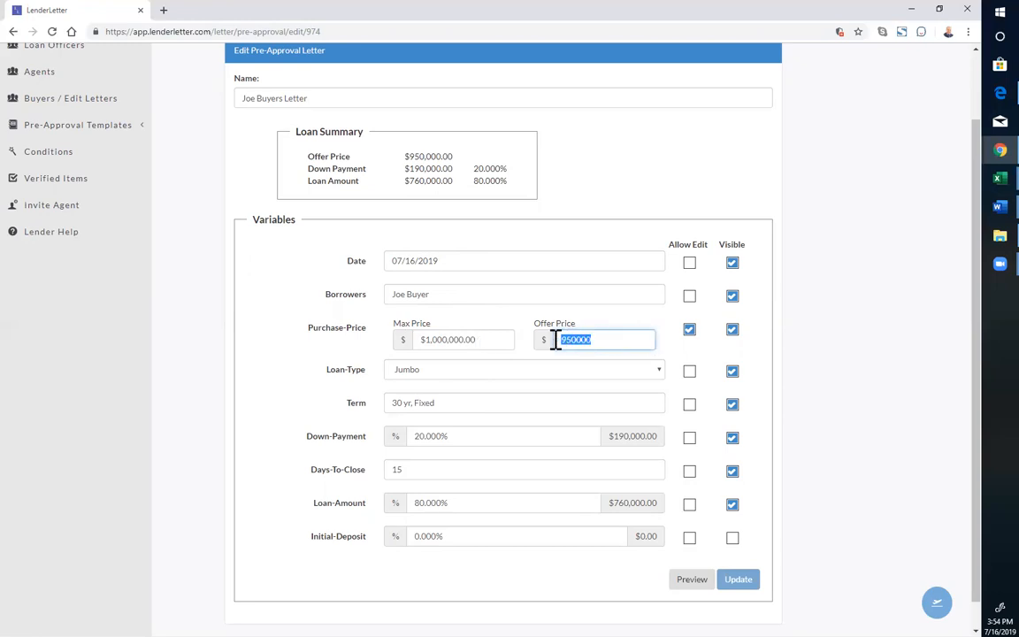
type("1000000")
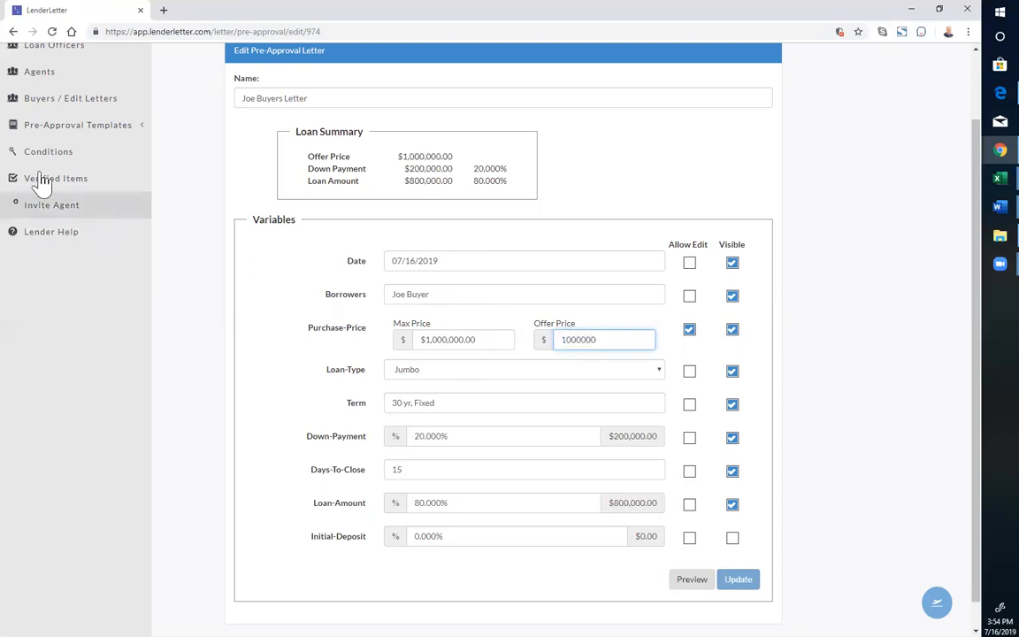
left_click(301, 292)
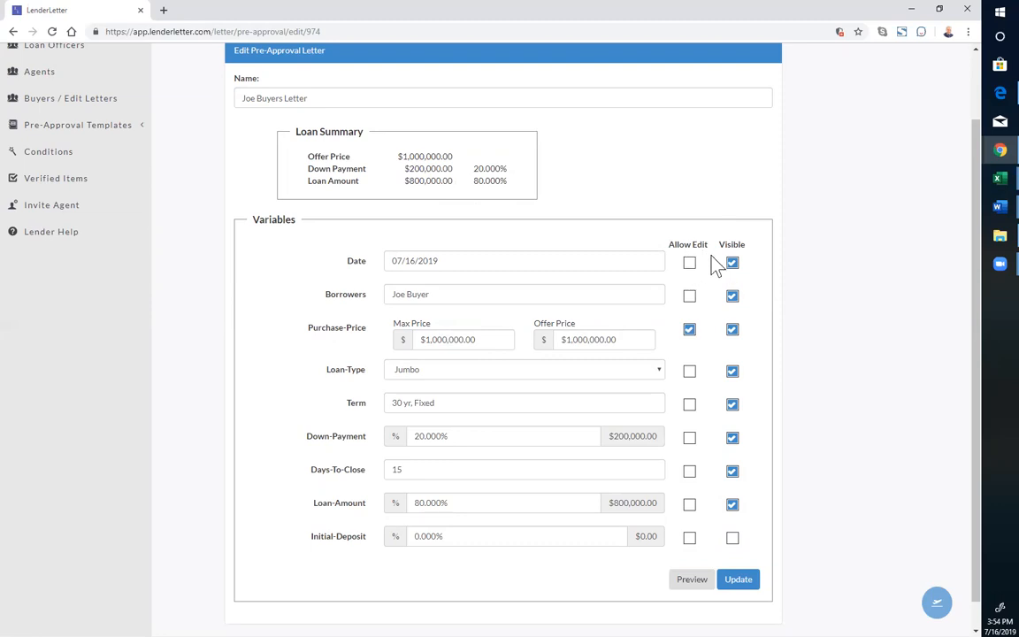
Step: Review the letter's variables with their Allow Edit and Visible options, and save the updated letter
key("alt+Tab")
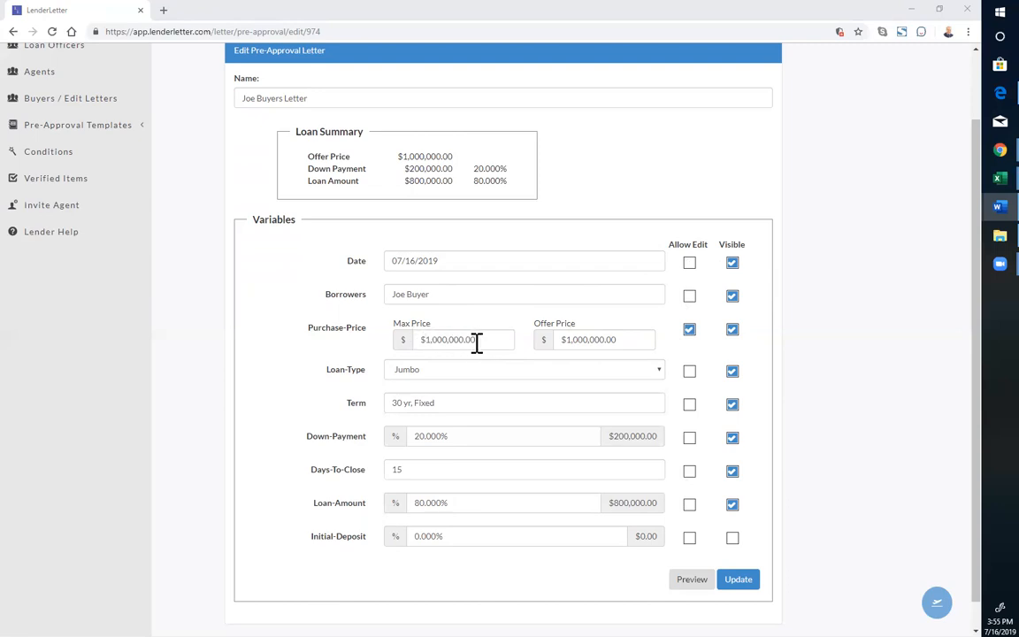
left_click(732, 262)
scroll(557, 287, "up", 2)
scroll(557, 298, "down", 2)
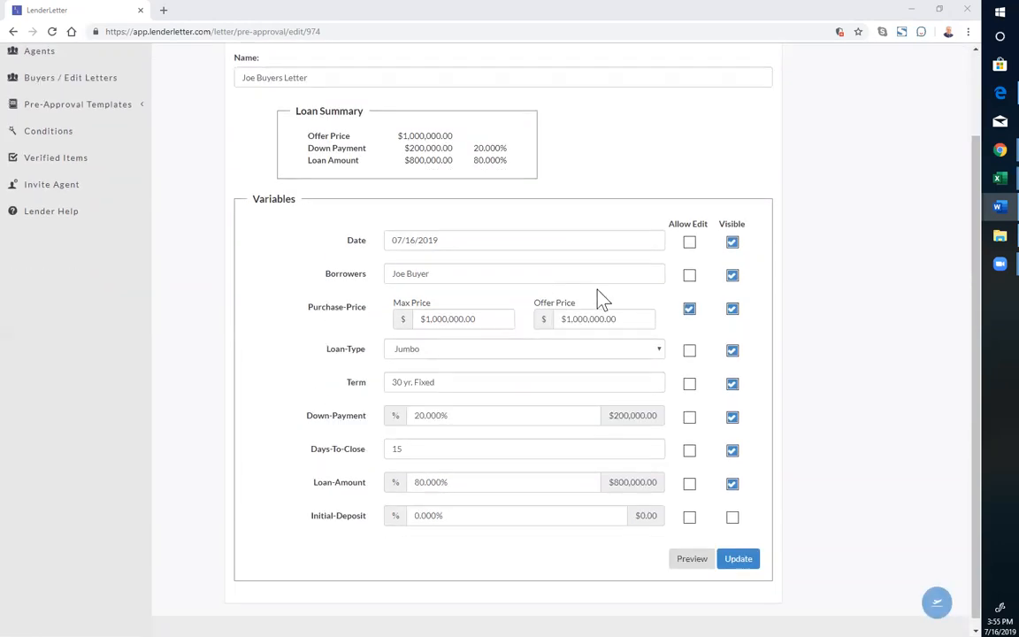
left_click(738, 567)
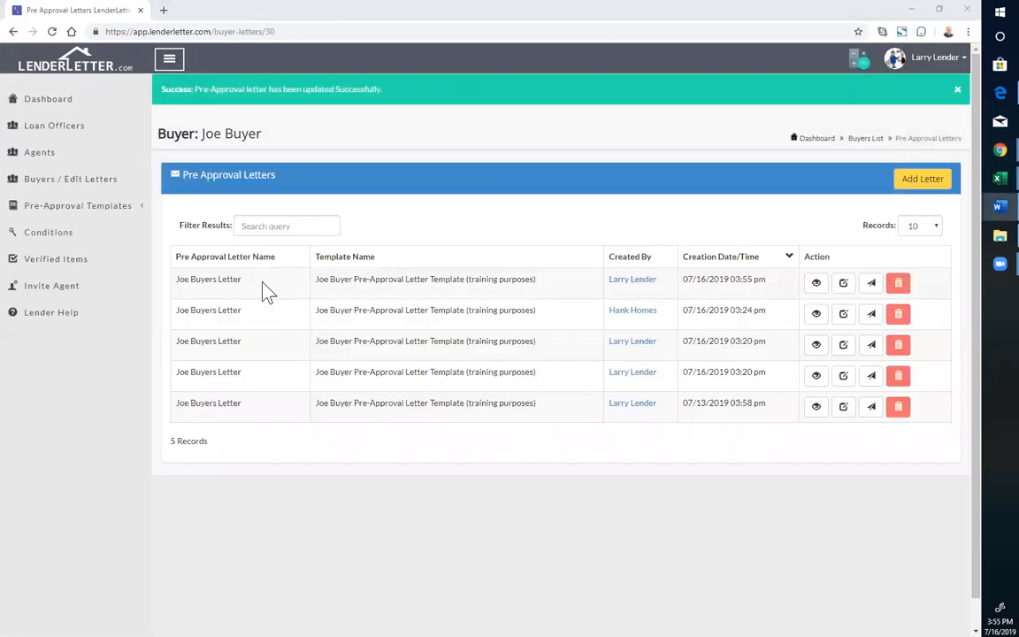
Step: View the newly saved pre-approval letter as a PDF, check its loan terms, signature and authentication code, and close it
left_click(816, 284)
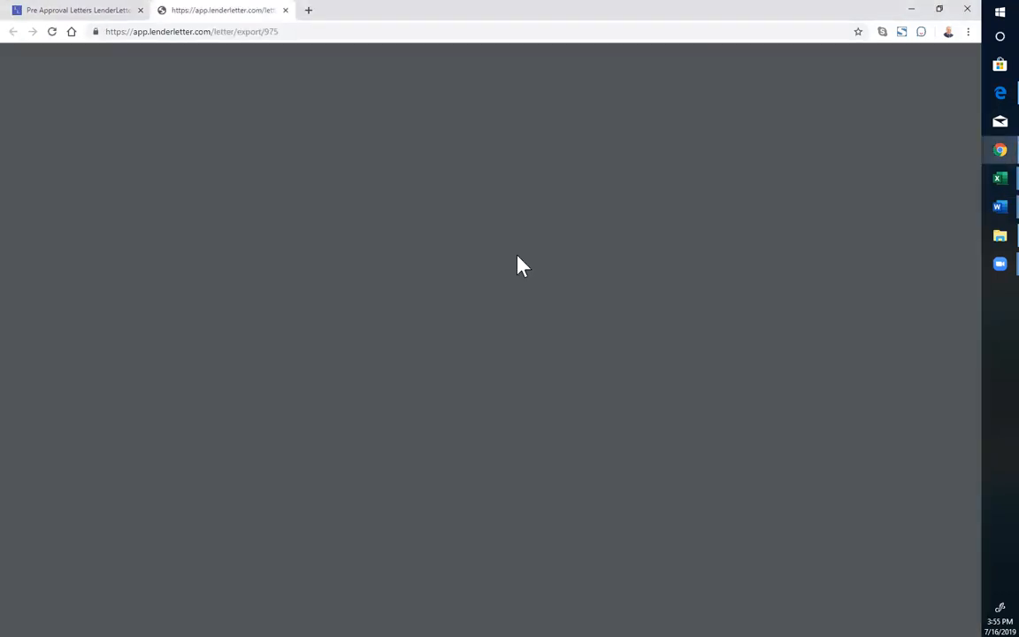
scroll(522, 265, "down", 2)
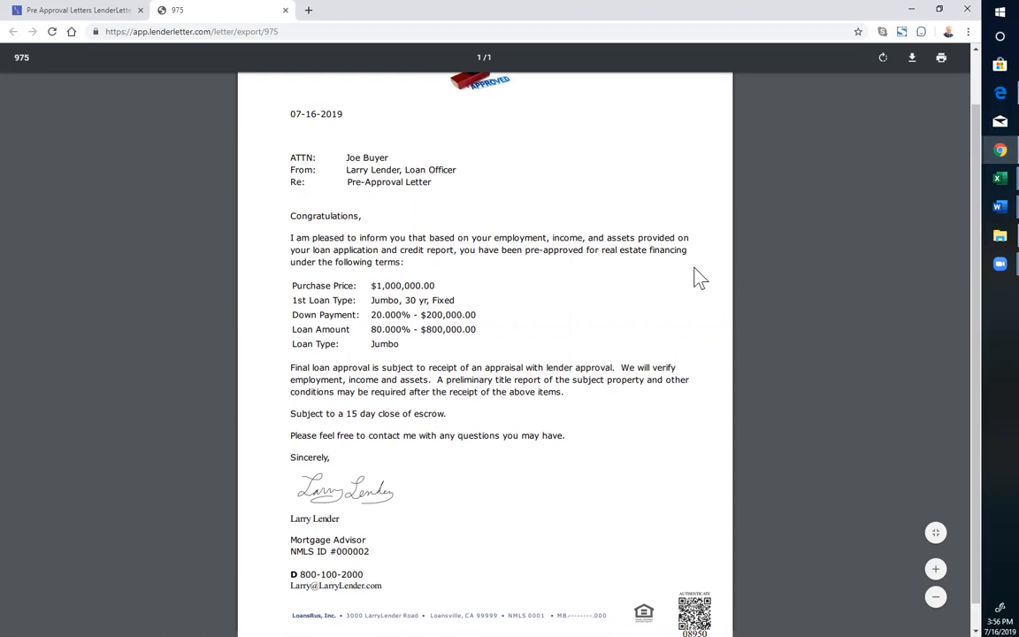
scroll(305, 275, "down", 1)
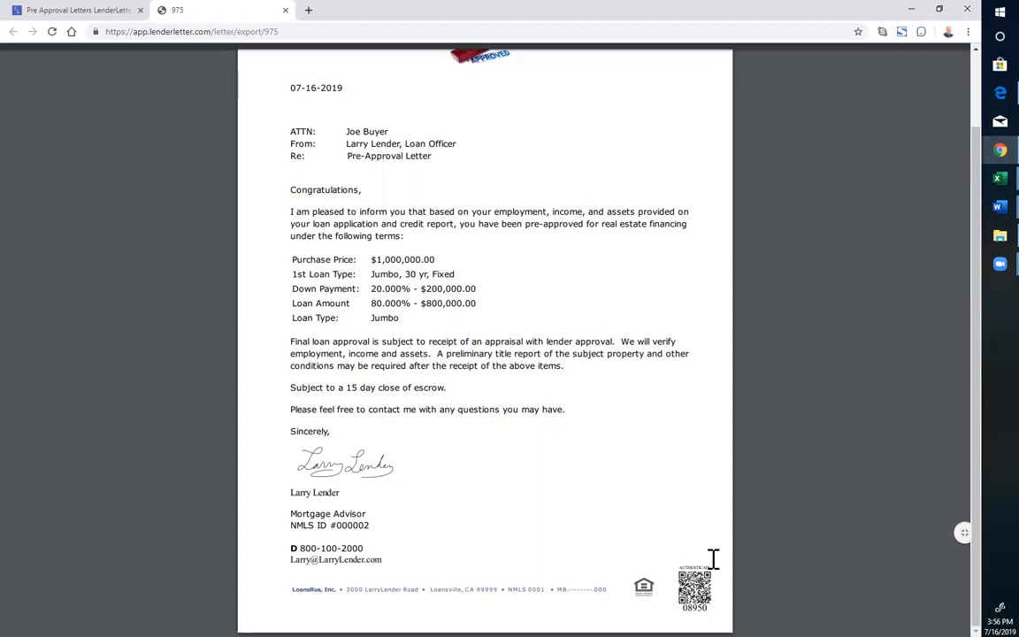
scroll(710, 567, "up", 1)
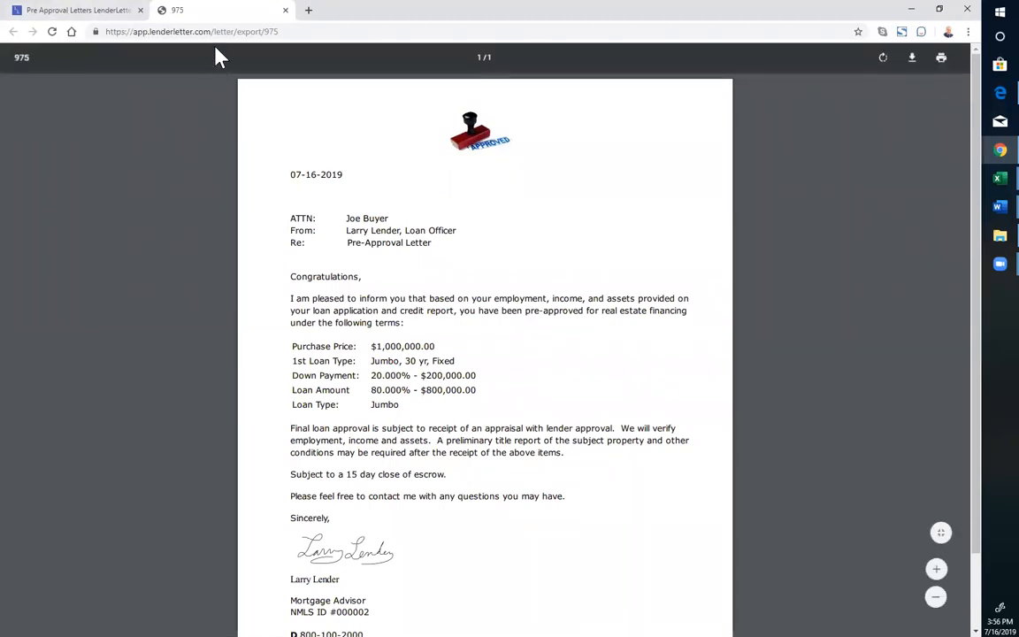
left_click(285, 10)
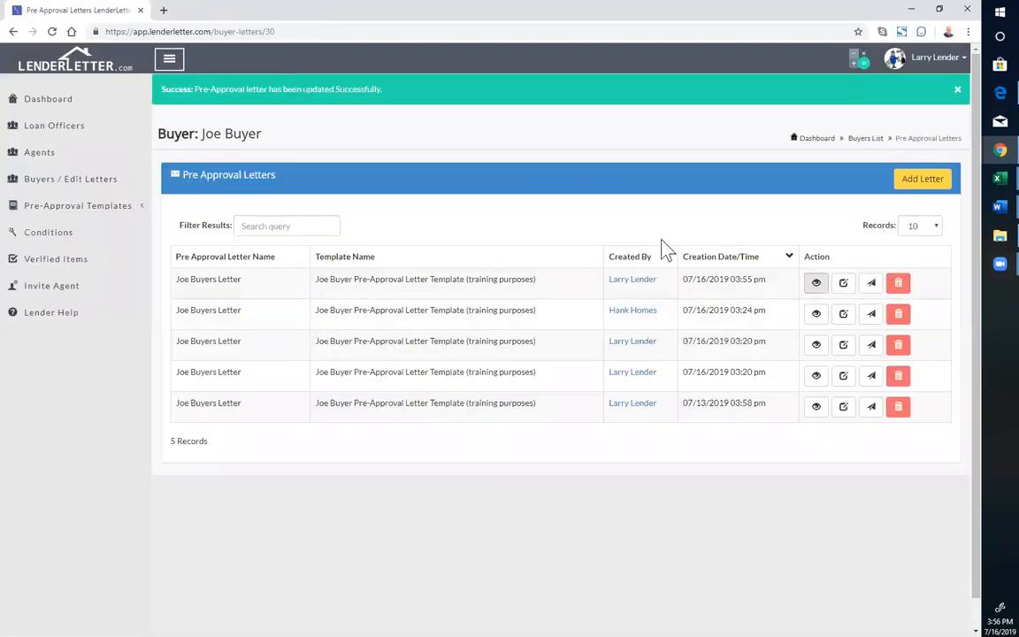
Step: Open the newest letter in the editor and review its loan summary and variables
left_click(845, 288)
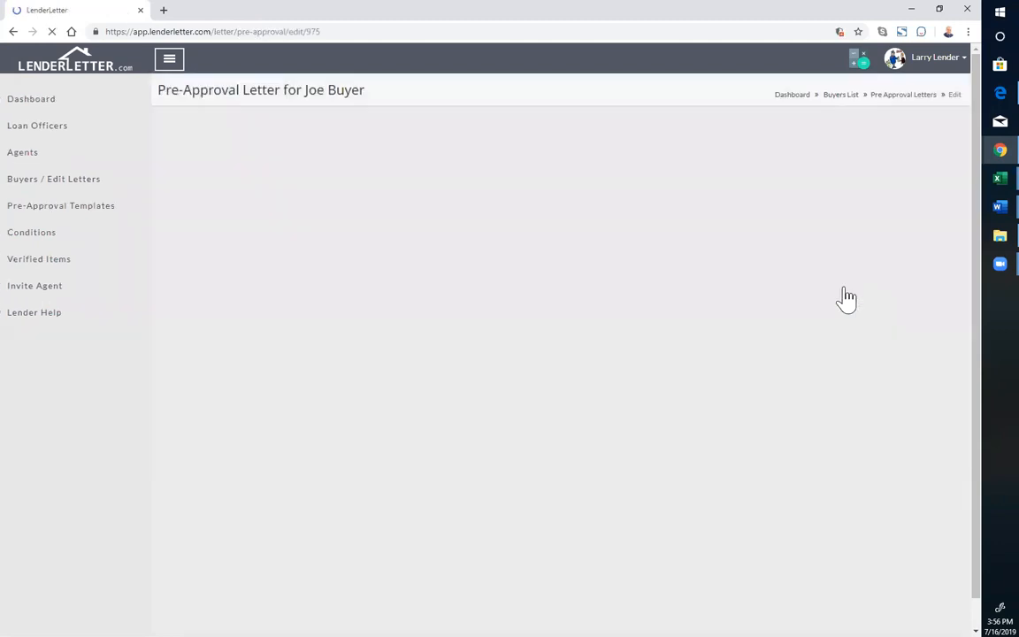
scroll(500, 292, "down", 3)
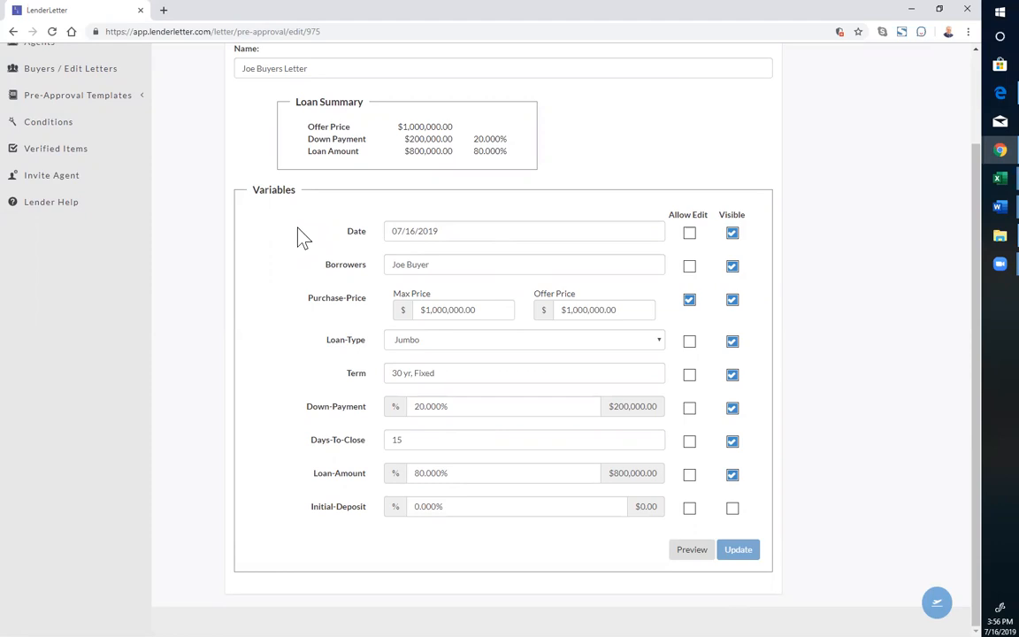
scroll(301, 237, "up", 3)
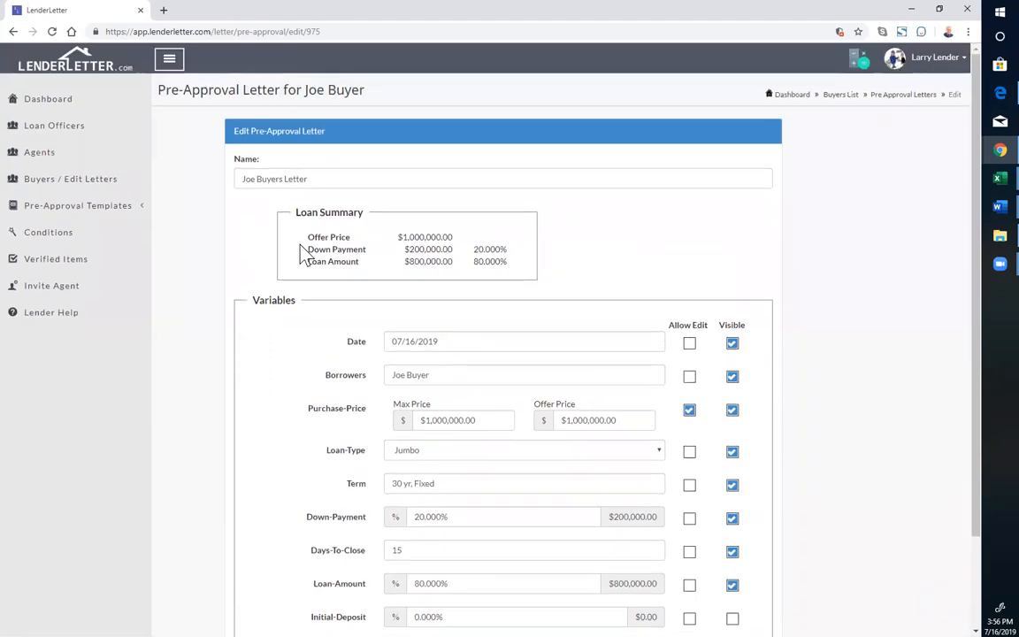
key("alt+Tab")
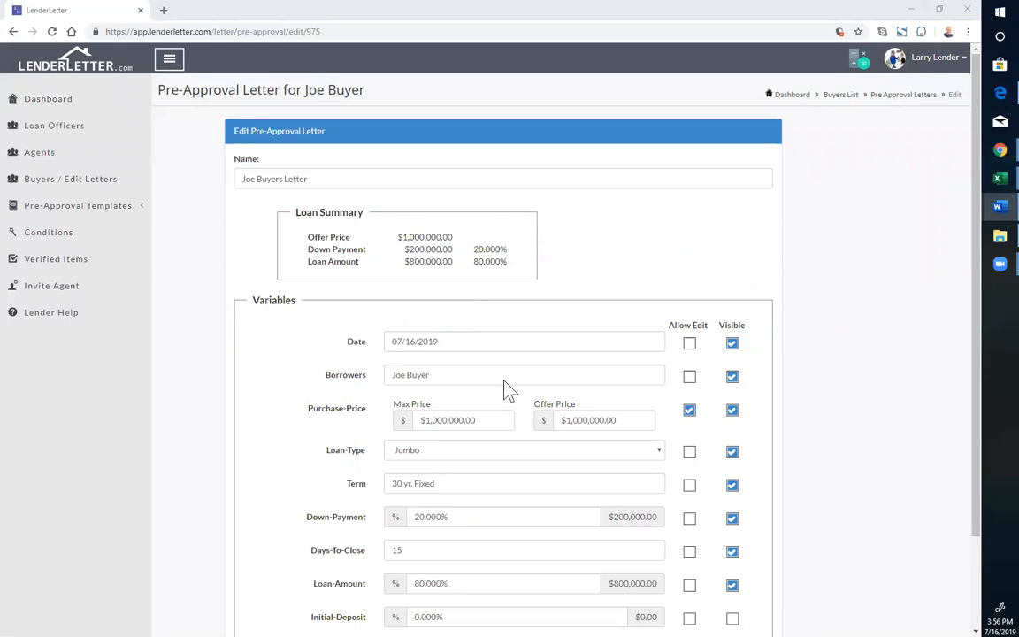
Step: Log out of the lender account, log in with the agent's saved e-mail and password, and dismiss the login notice
left_click(964, 60)
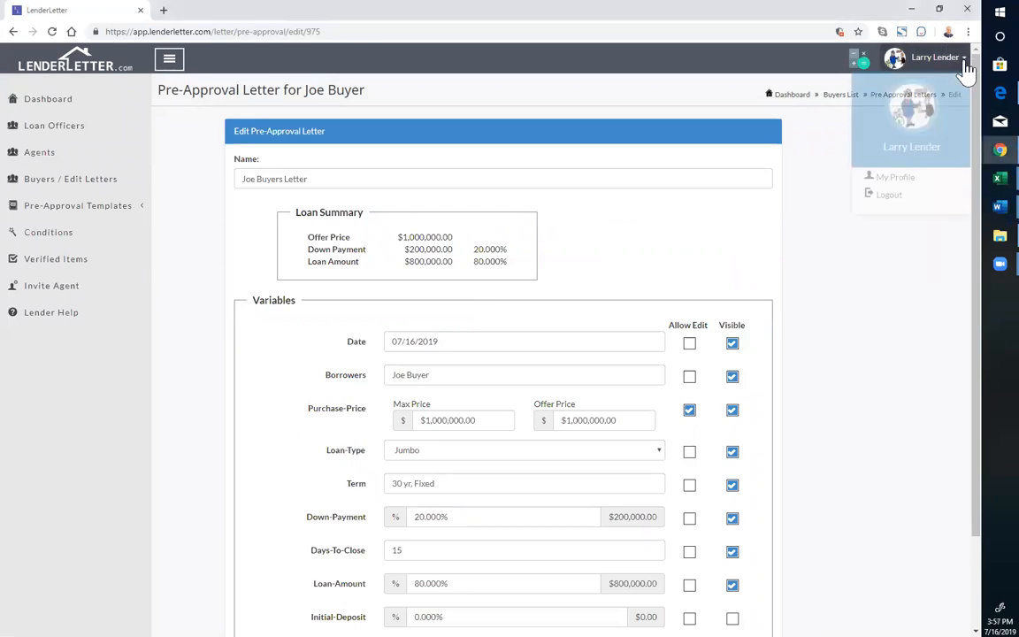
left_click(905, 193)
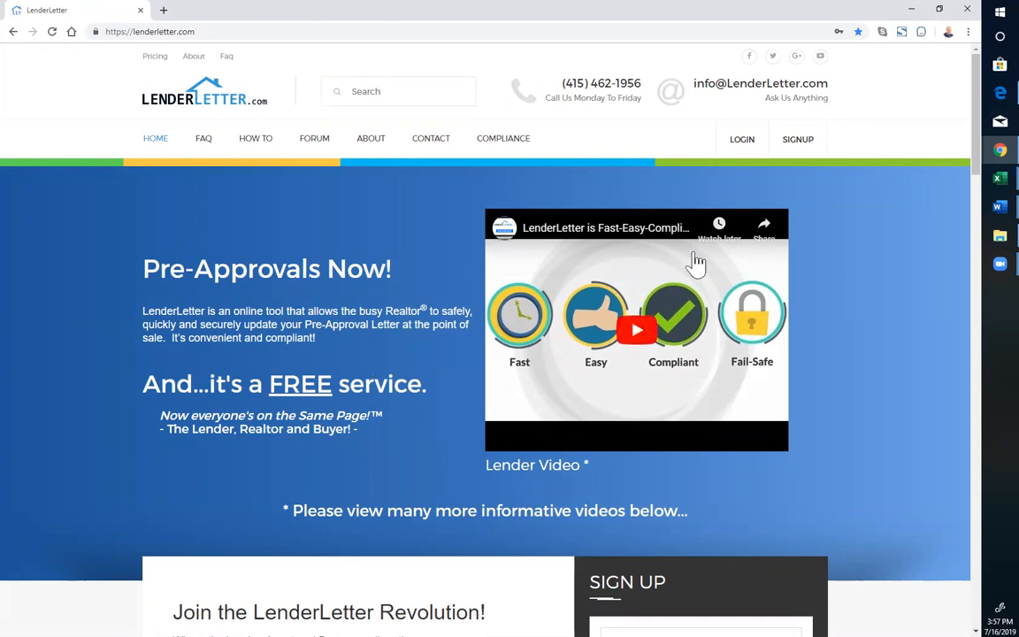
left_click(741, 142)
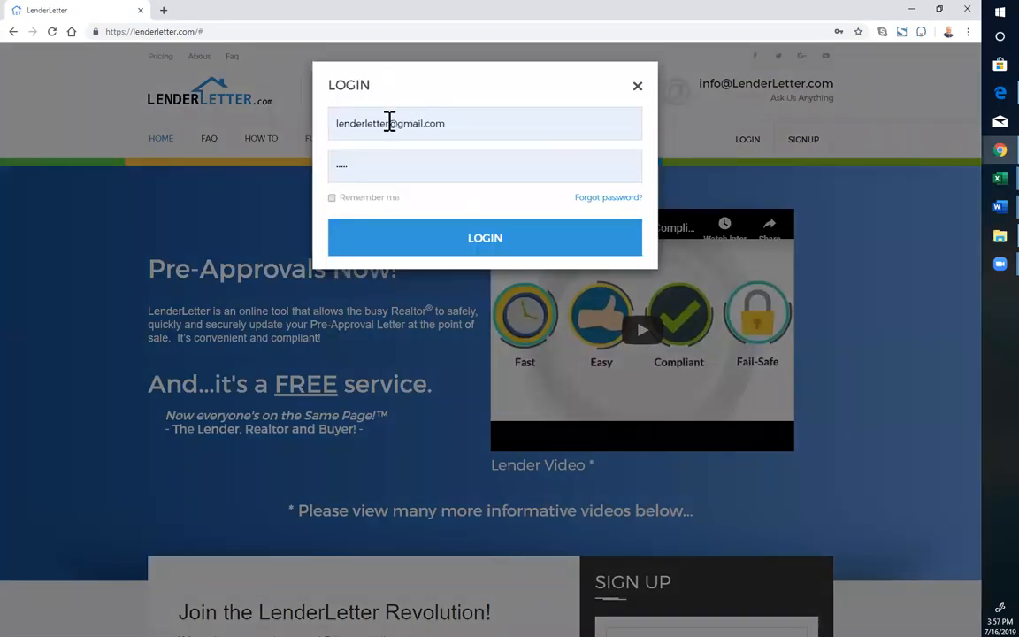
left_click(389, 122)
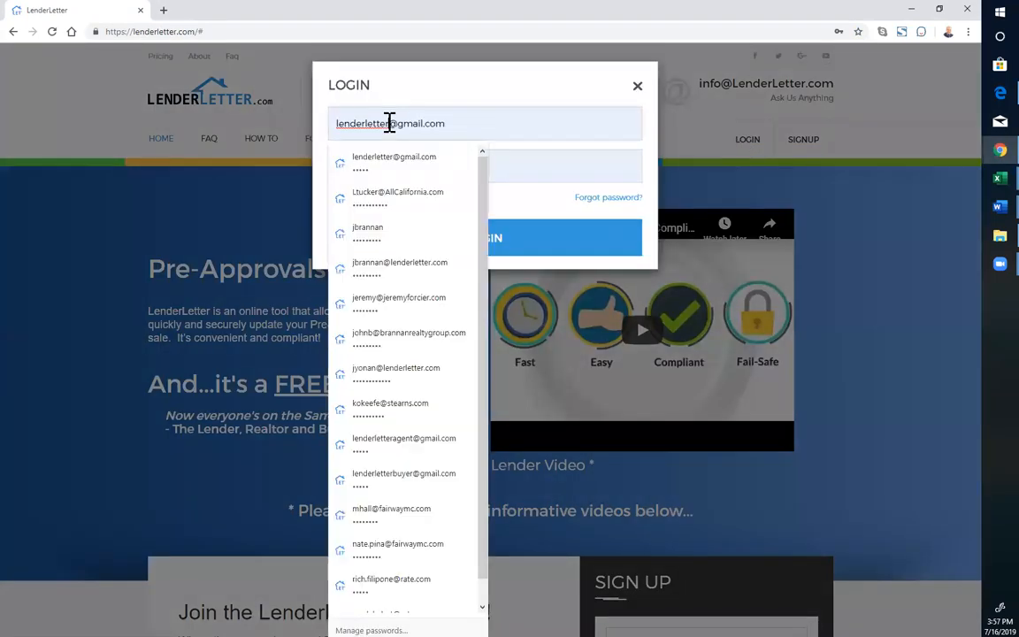
left_click(411, 442)
left_click(498, 254)
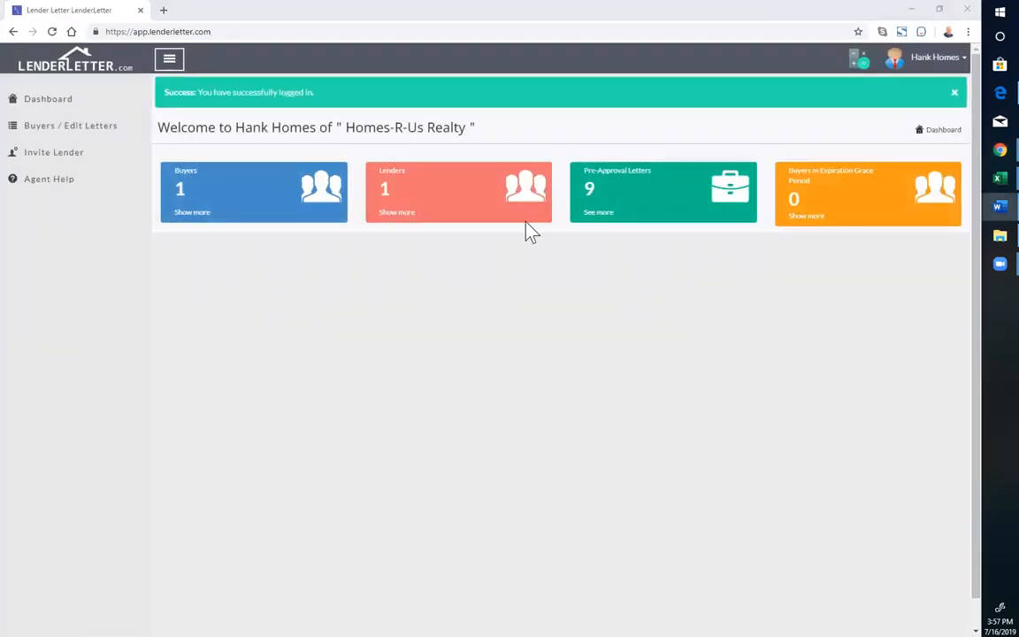
left_click(955, 92)
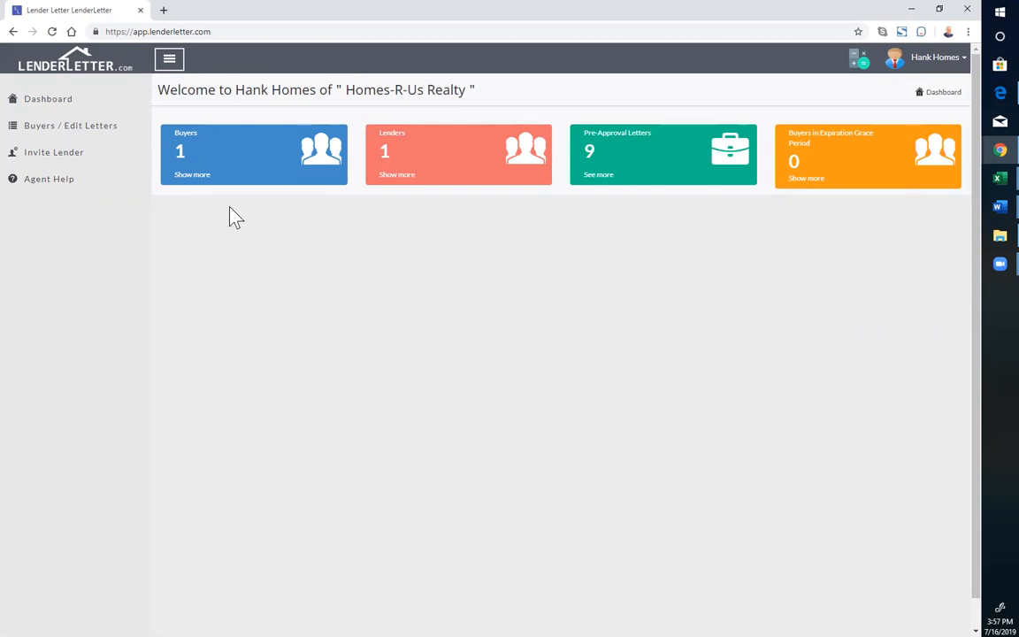
Step: Open the buyer's pre-approval letters from the agent's buyers list and open the newest letter for editing
left_click(90, 129)
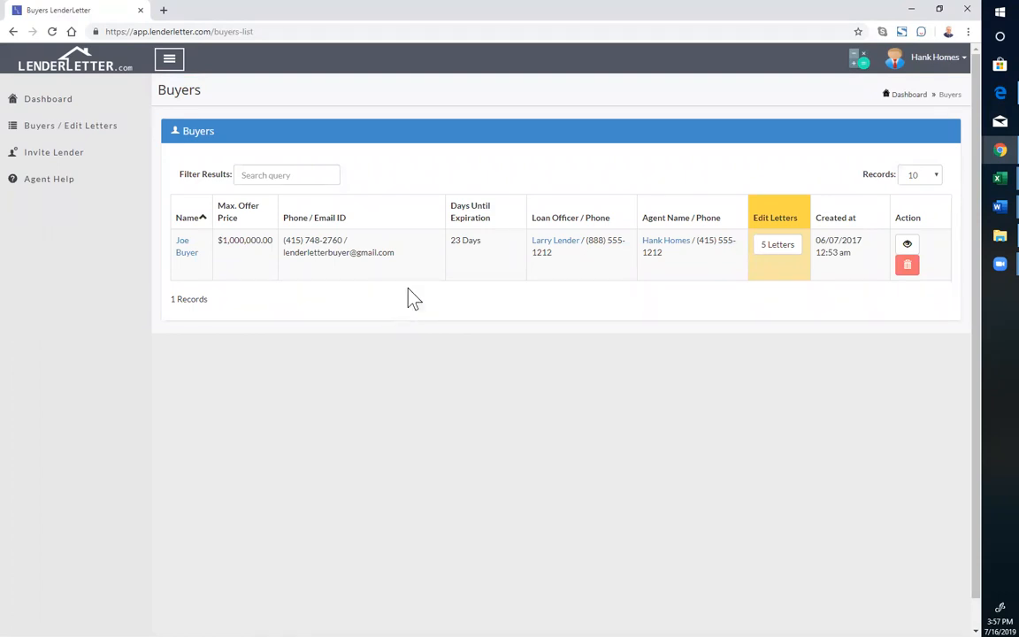
left_click(778, 255)
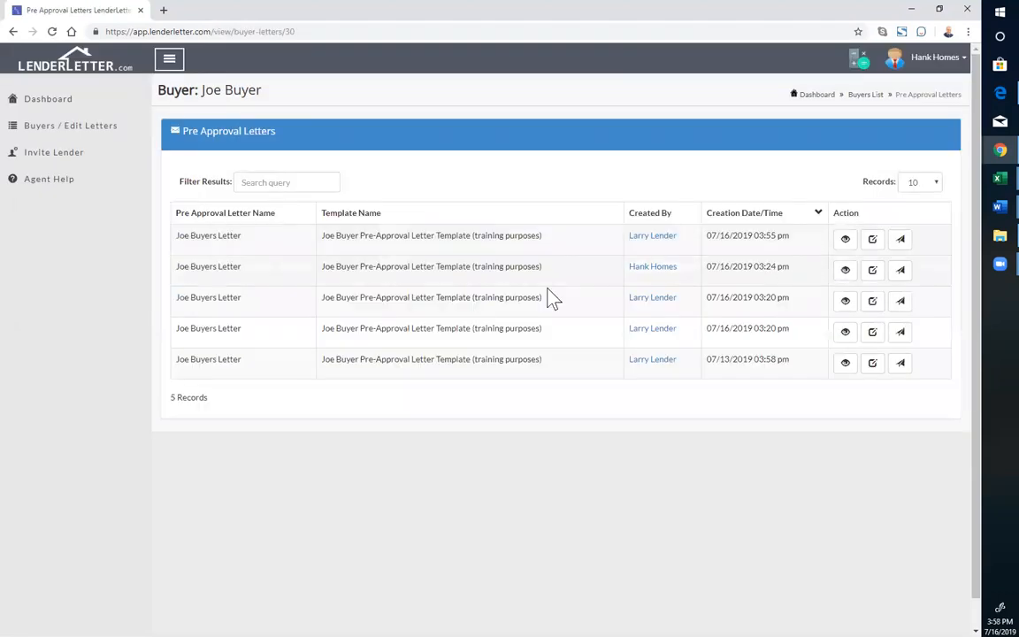
left_click(866, 247)
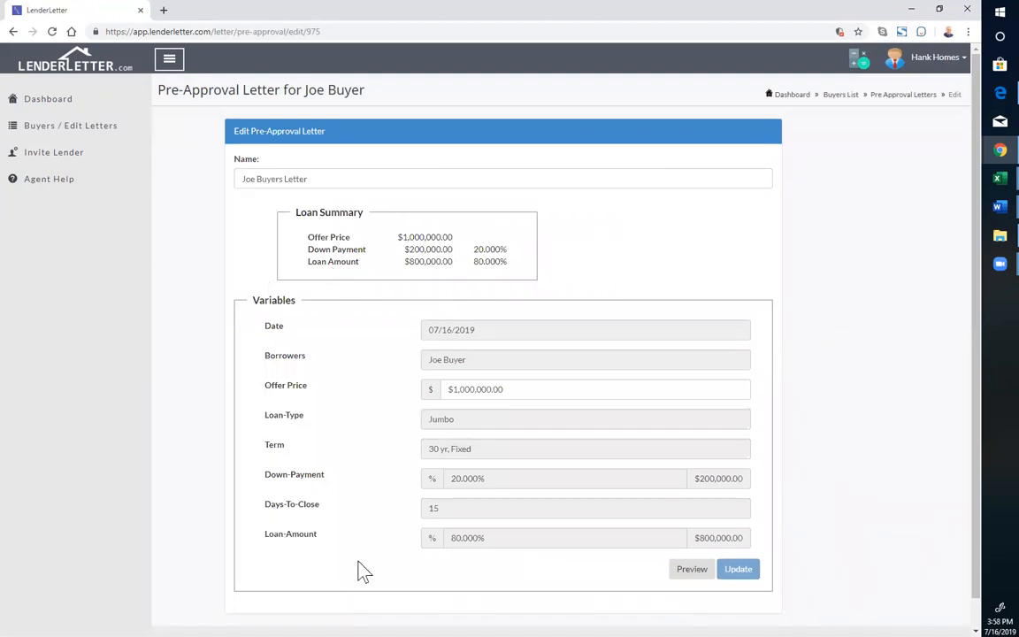
Step: Check which of the letter's variables are locked for the agent, from date and borrowers to term, down payment, days to close and loan amount
scroll(832, 531, "down", 1)
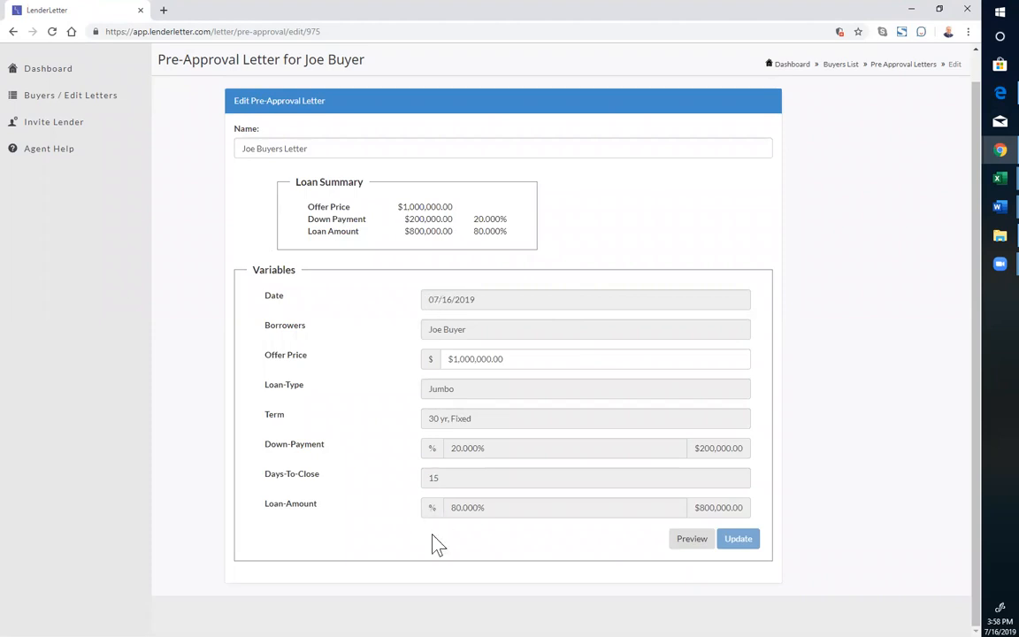
left_click(481, 332)
left_click(486, 302)
left_click(494, 323)
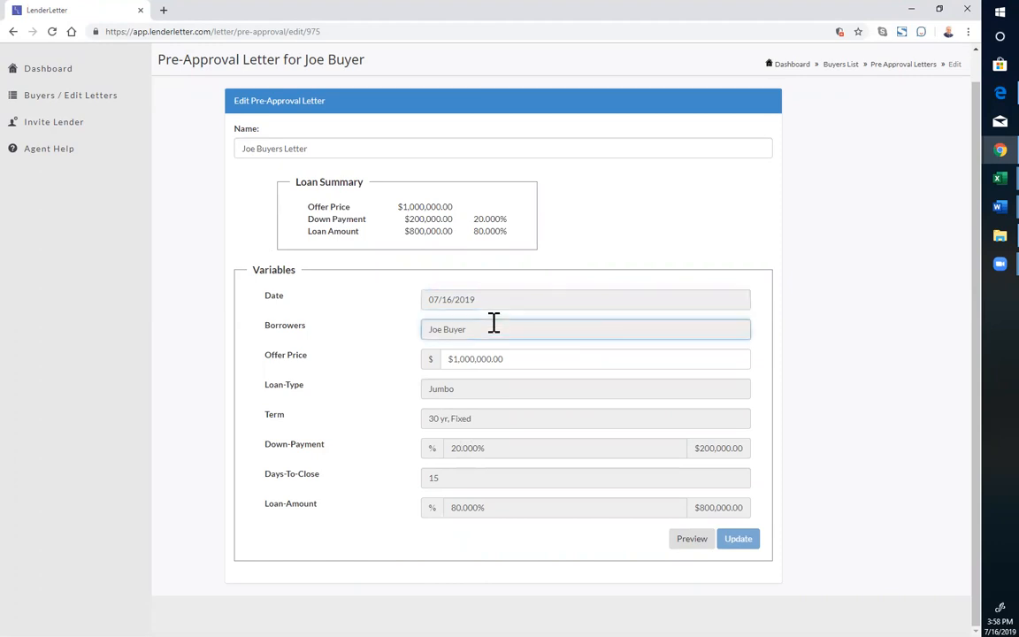
left_click(489, 303)
left_click(481, 418)
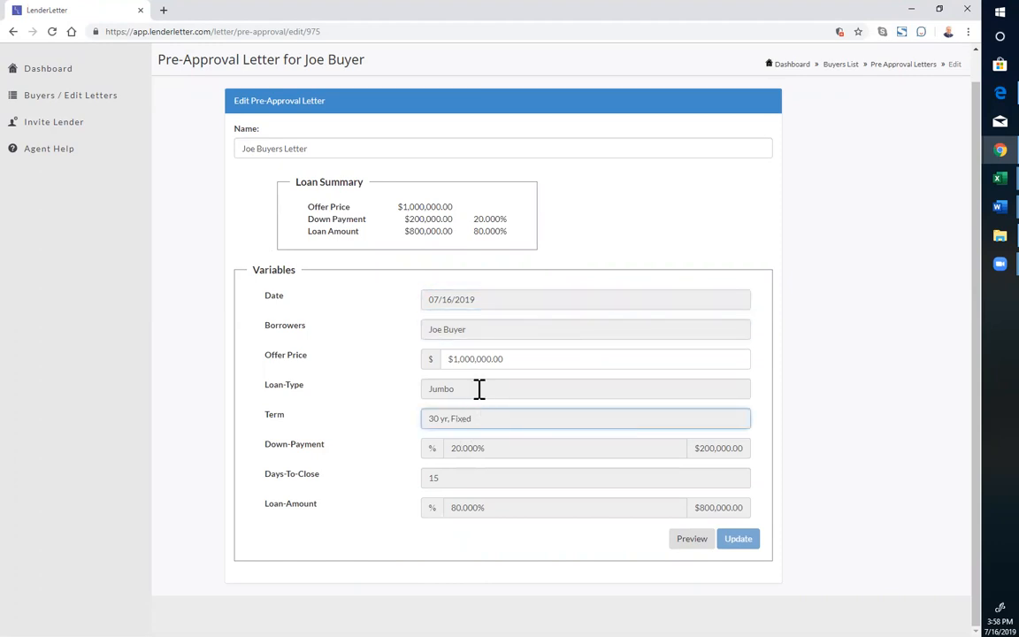
left_click(473, 449)
left_click(473, 478)
left_click(475, 509)
Step: Try to update the letter with an offer price of $1,000,001.00
left_click(506, 360)
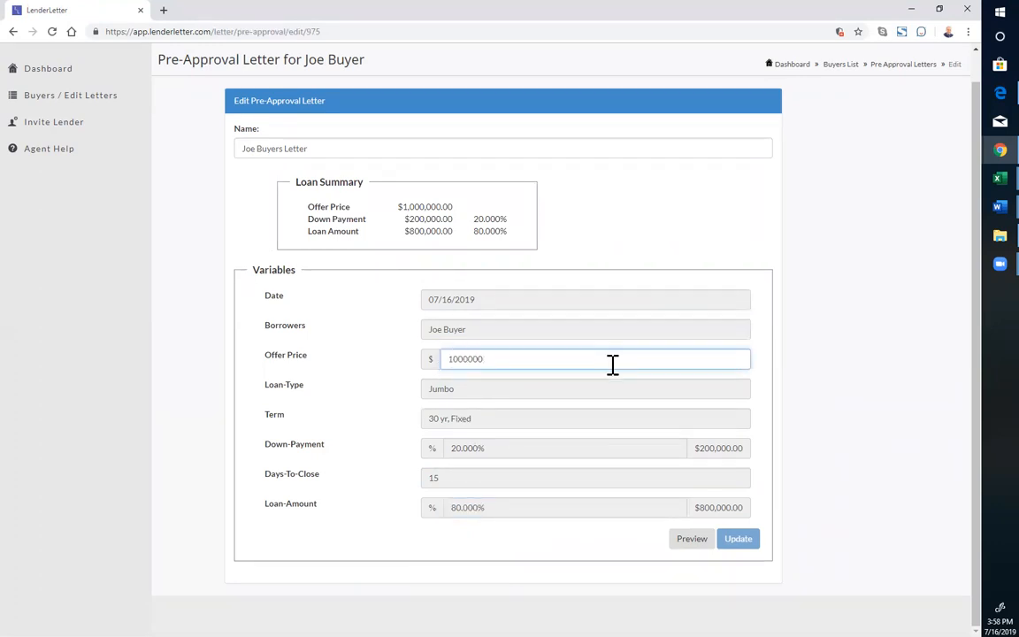
key("BackSpace")
key("BackSpace")
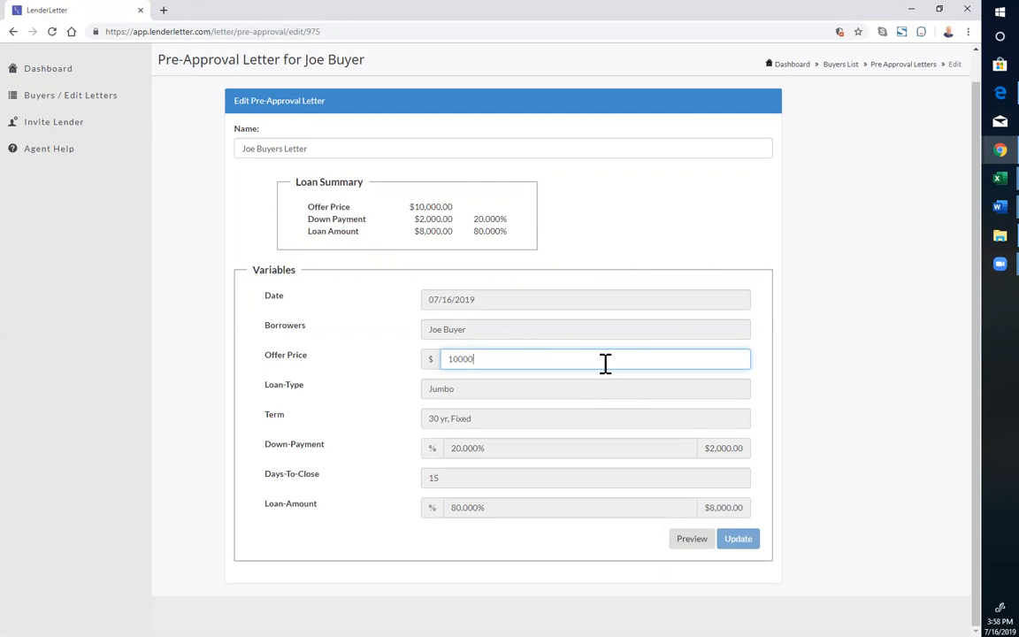
type("0001")
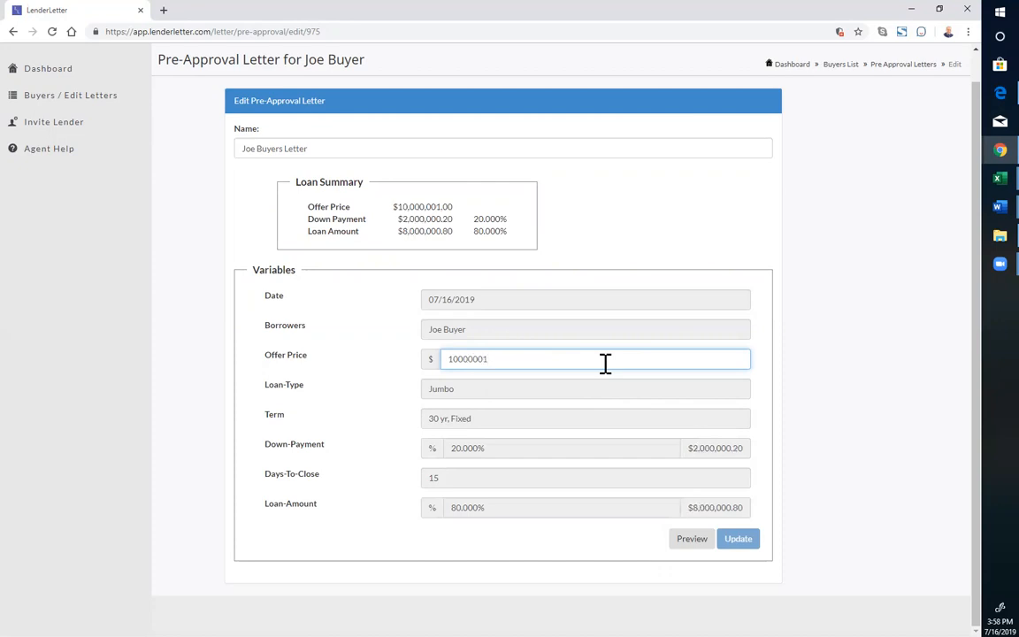
left_click(407, 376)
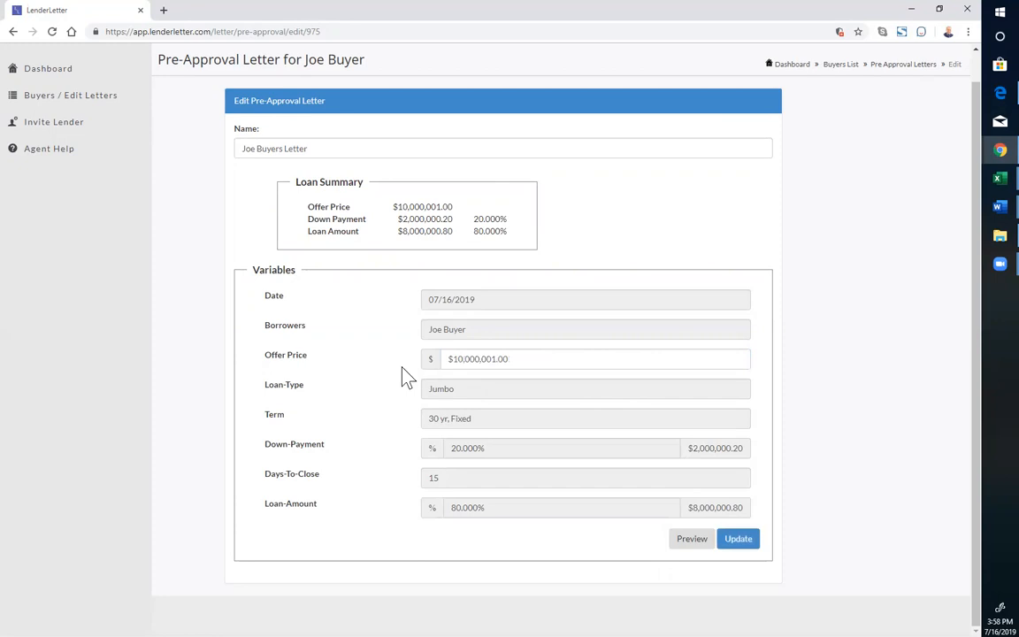
left_click(492, 359)
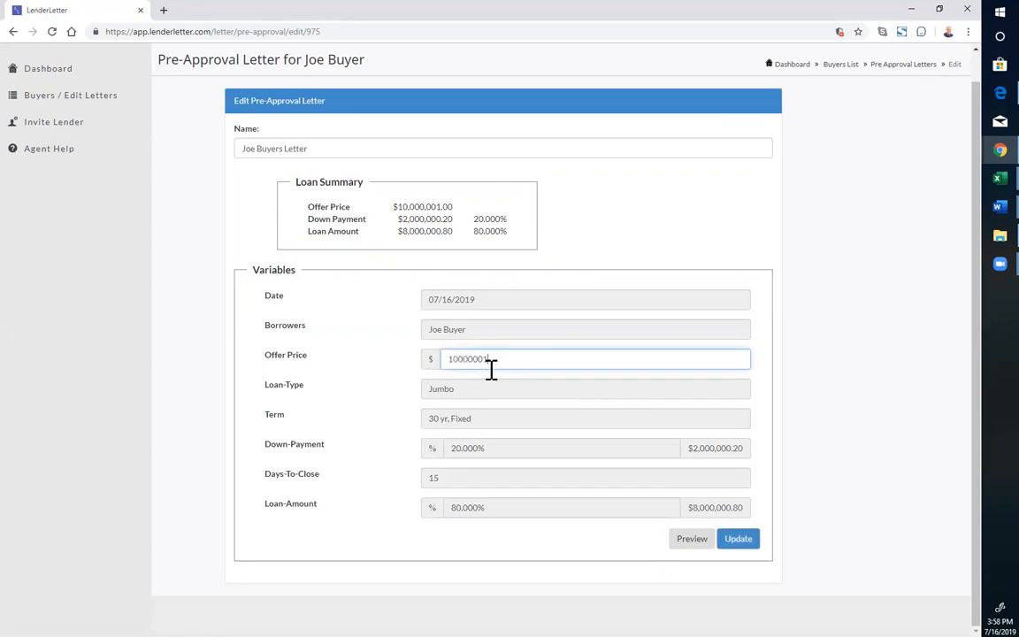
key("BackSpace")
key("BackSpace")
type("01")
left_click(372, 443)
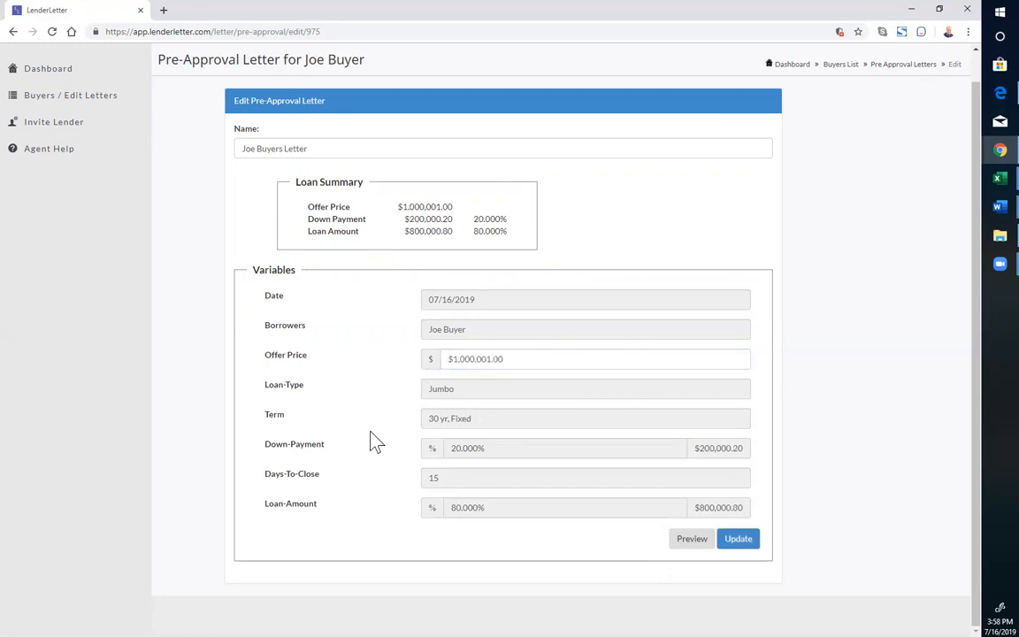
left_click(739, 540)
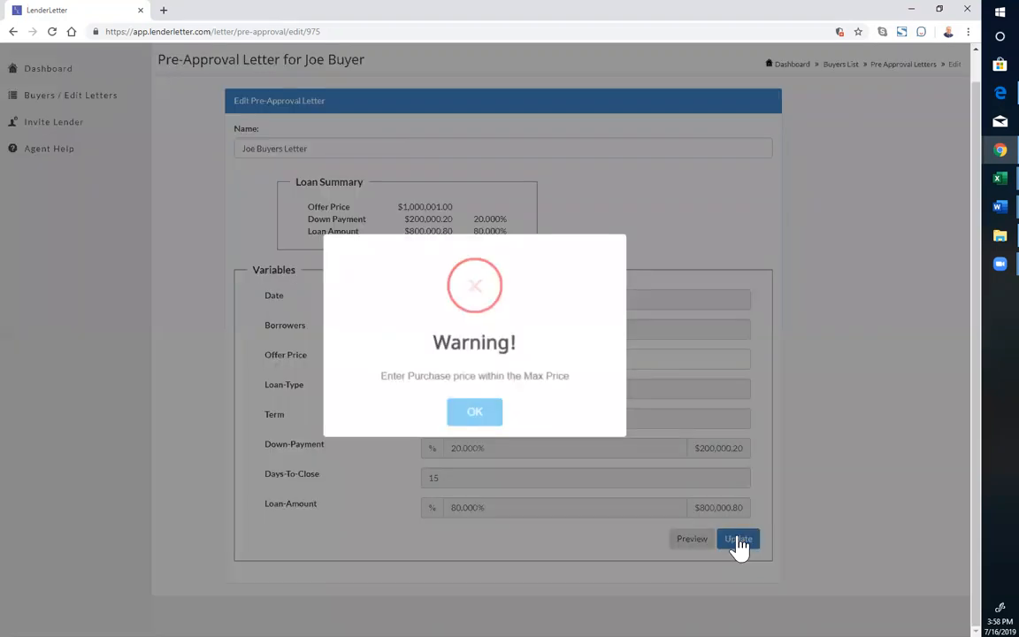
left_click(475, 411)
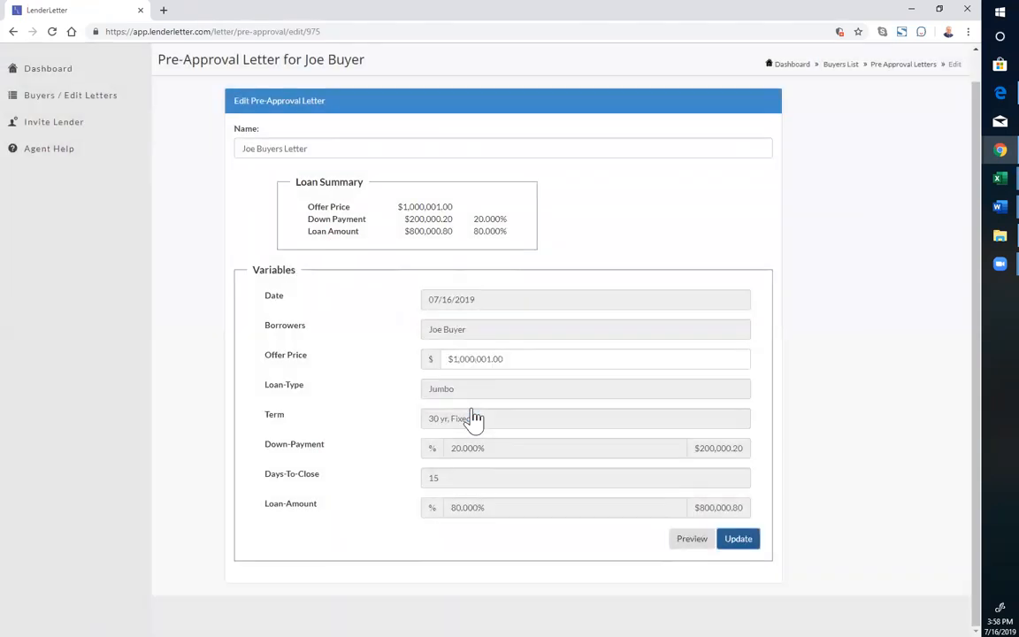
Step: Set the letter's offer price to $950,000.00 and update the letter
left_click(500, 358)
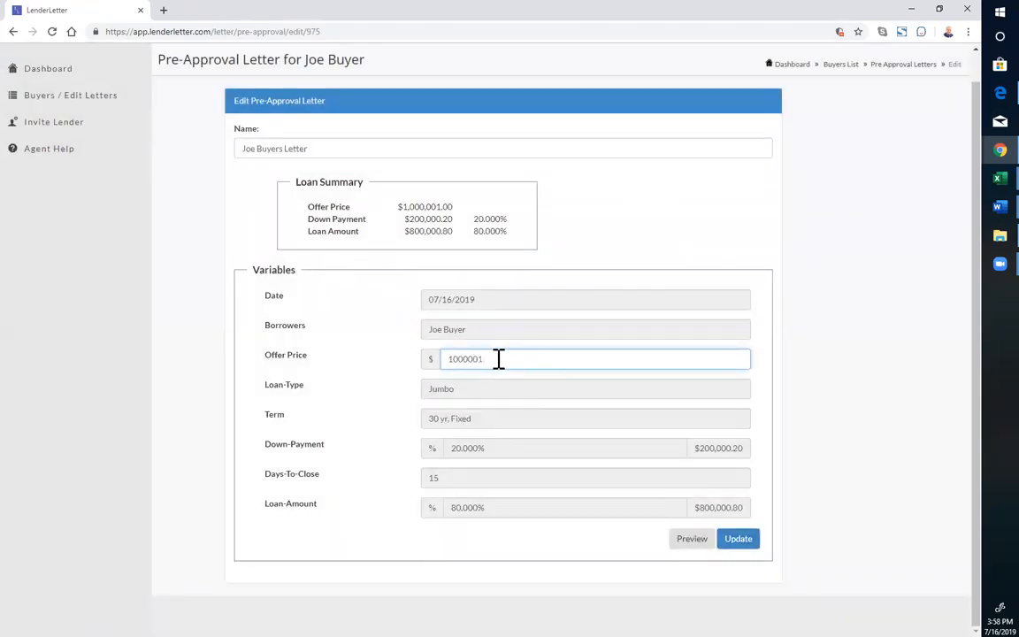
key("BackSpace")
key("BackSpace")
key("BackSpace")
key("BackSpace")
key("BackSpace")
key("BackSpace")
key("BackSpace")
type("9500")
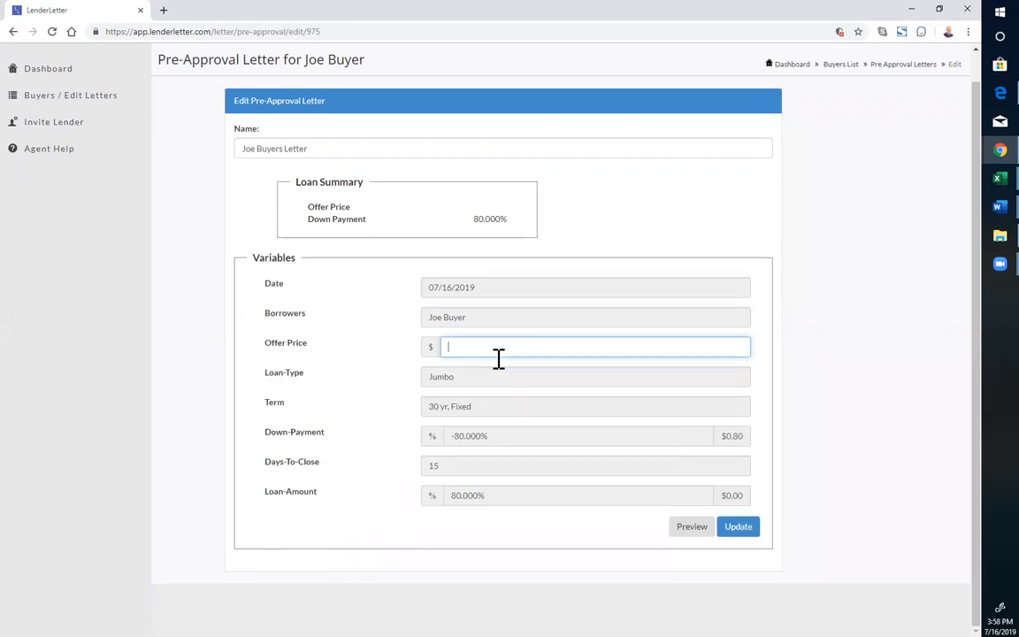
type("000")
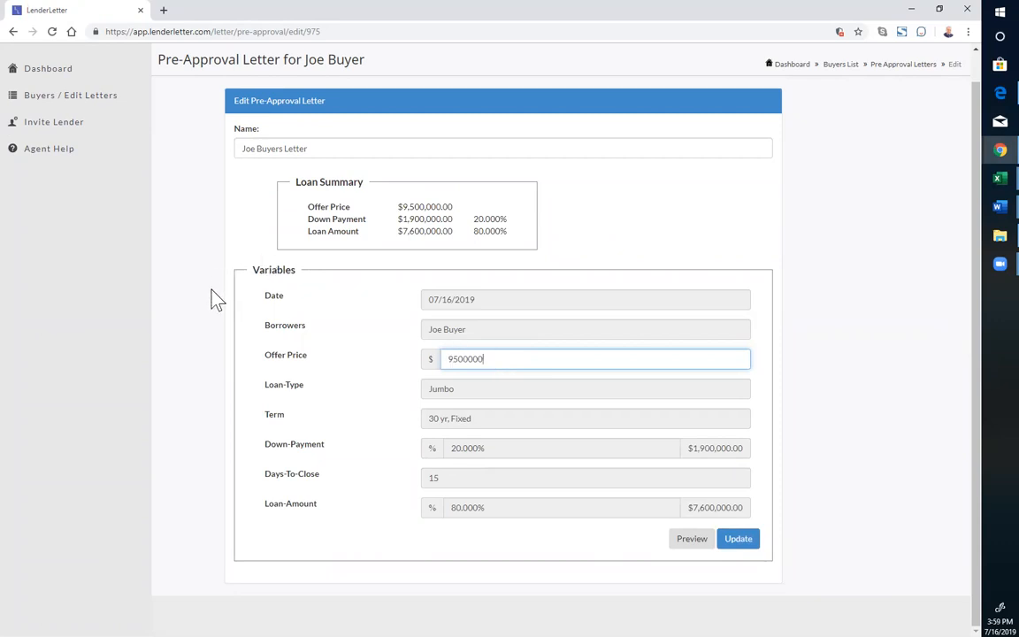
key("BackSpace")
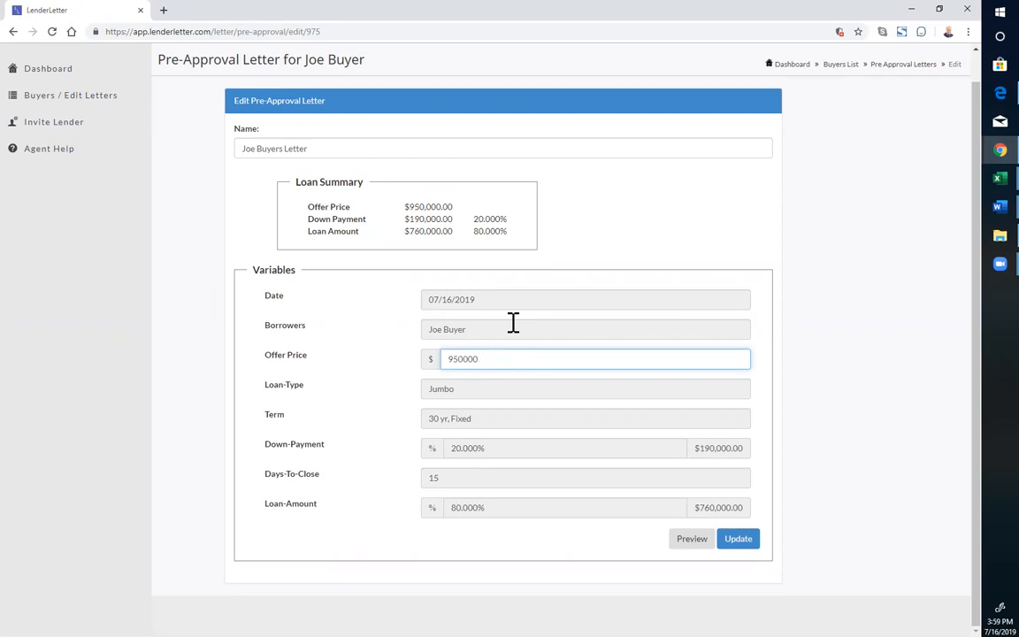
left_click(256, 358)
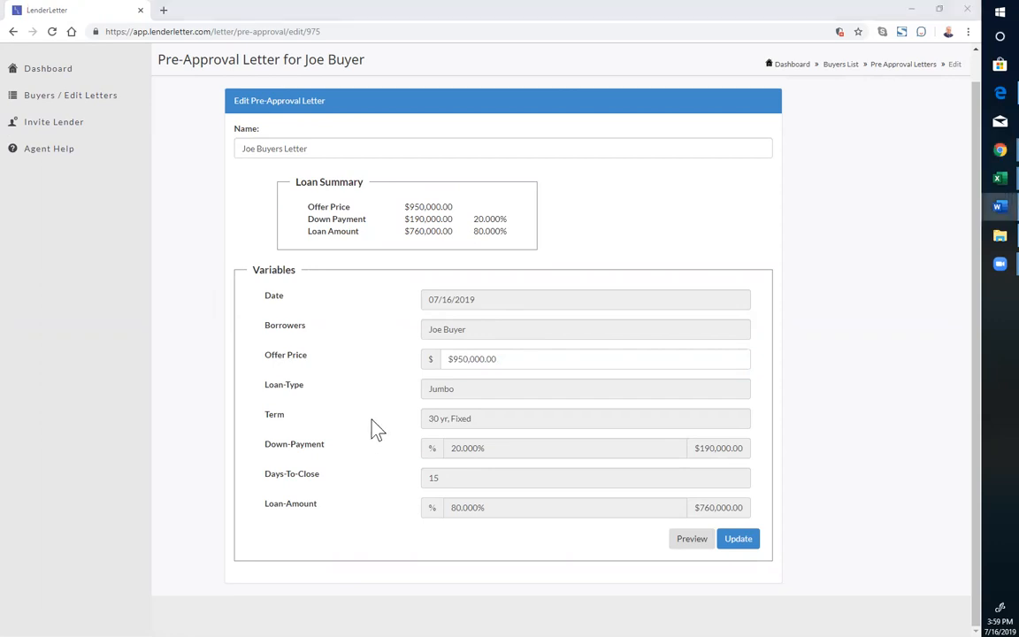
left_click(739, 541)
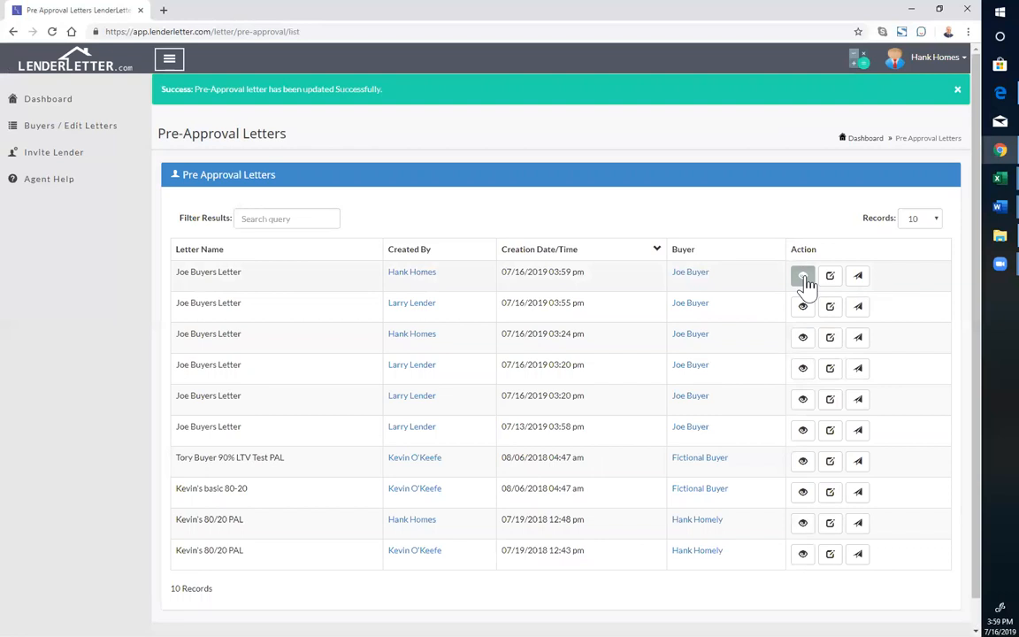
Step: View the newly updated letter as a PDF, check its loan terms, signature and authentication code, and close it
left_click(803, 277)
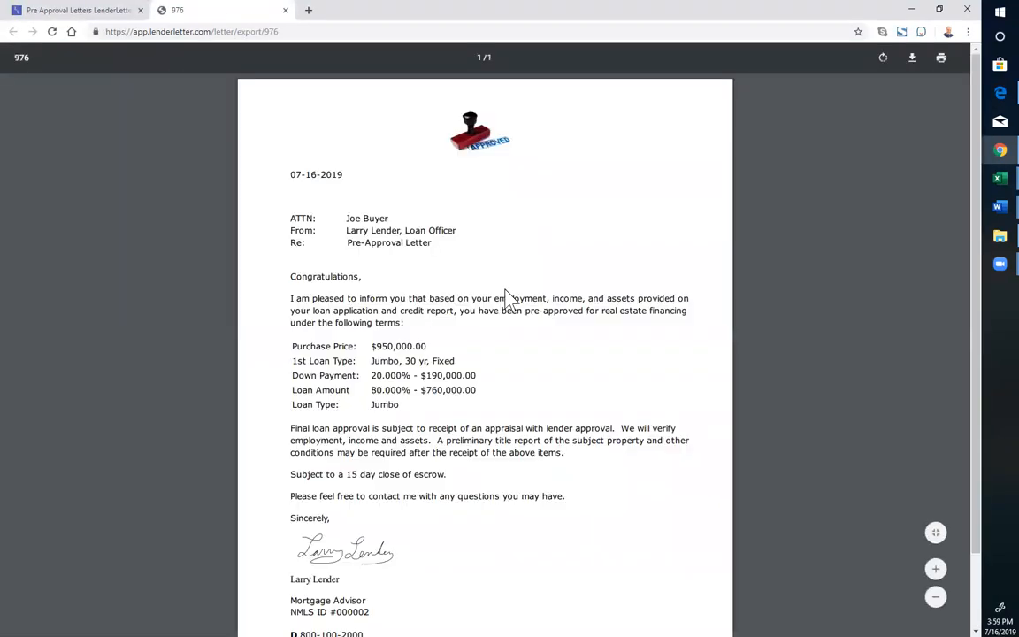
scroll(394, 318, "down", 1)
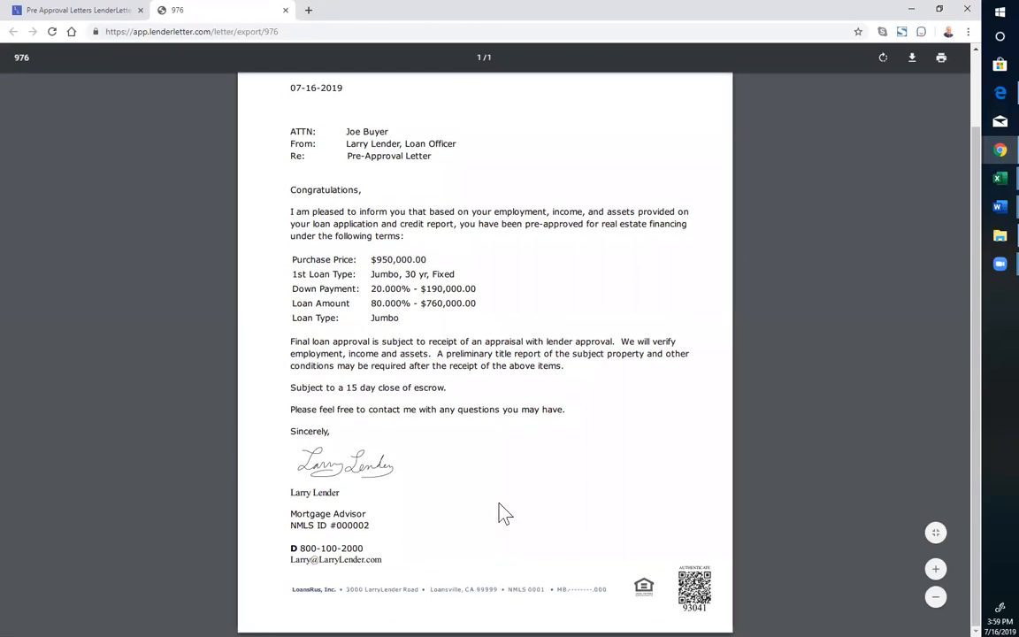
scroll(424, 412, "up", 1)
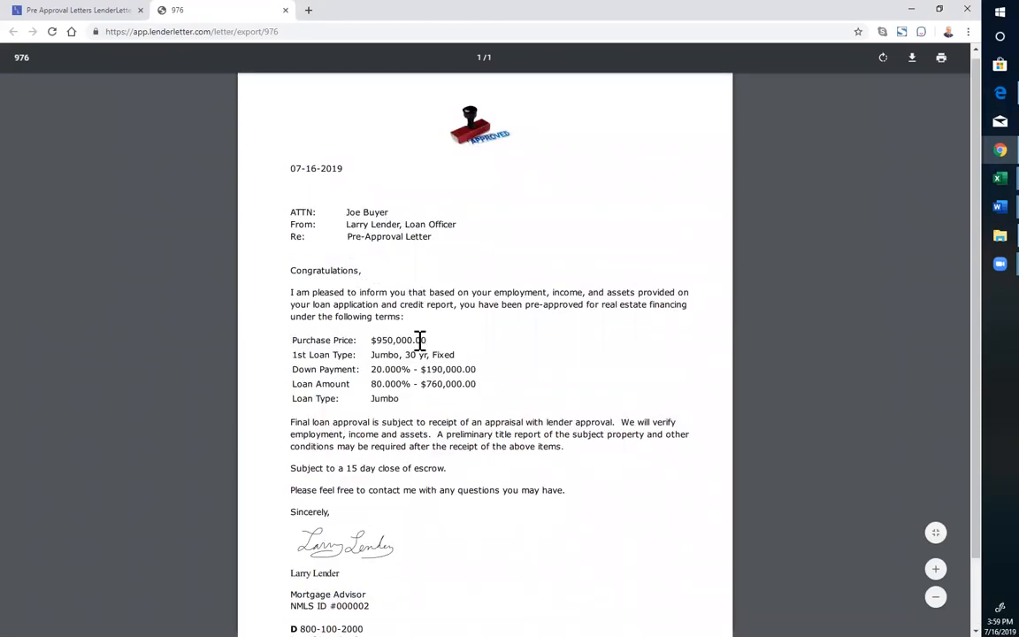
scroll(398, 340, "down", 1)
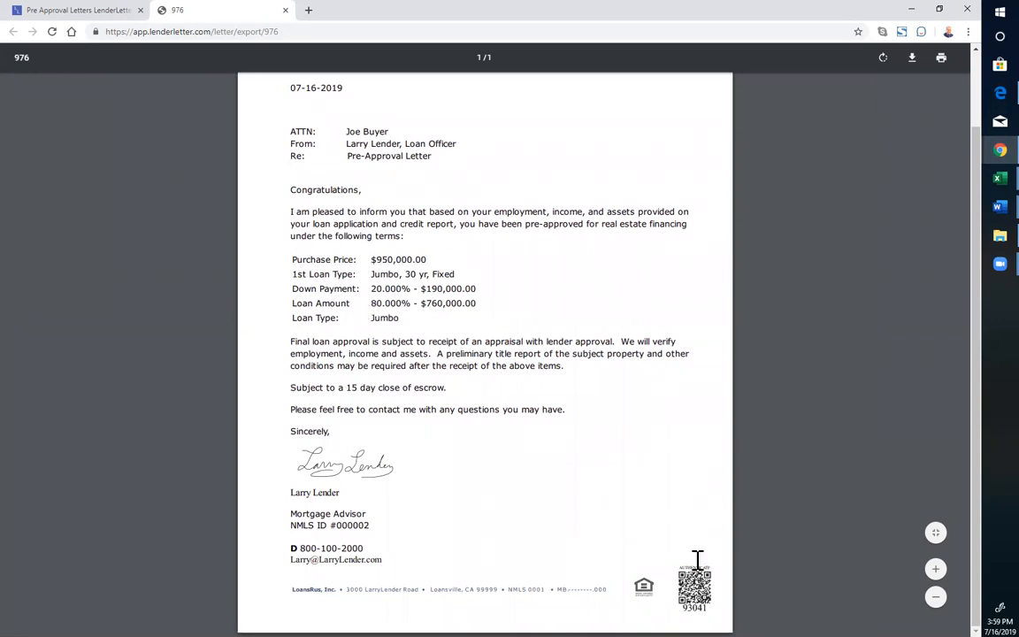
scroll(624, 469, "up", 1)
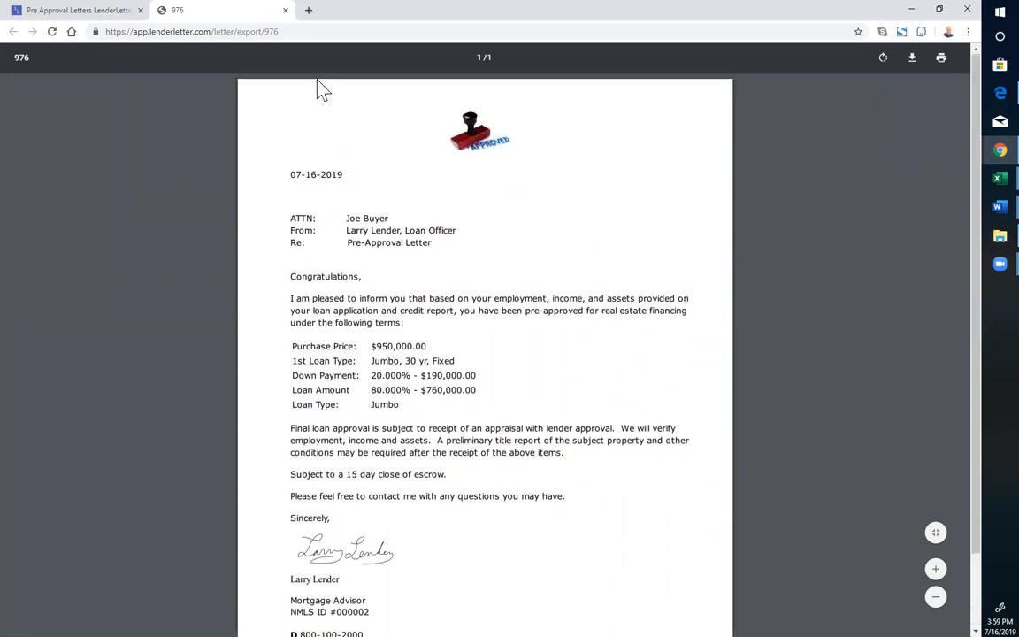
left_click(285, 10)
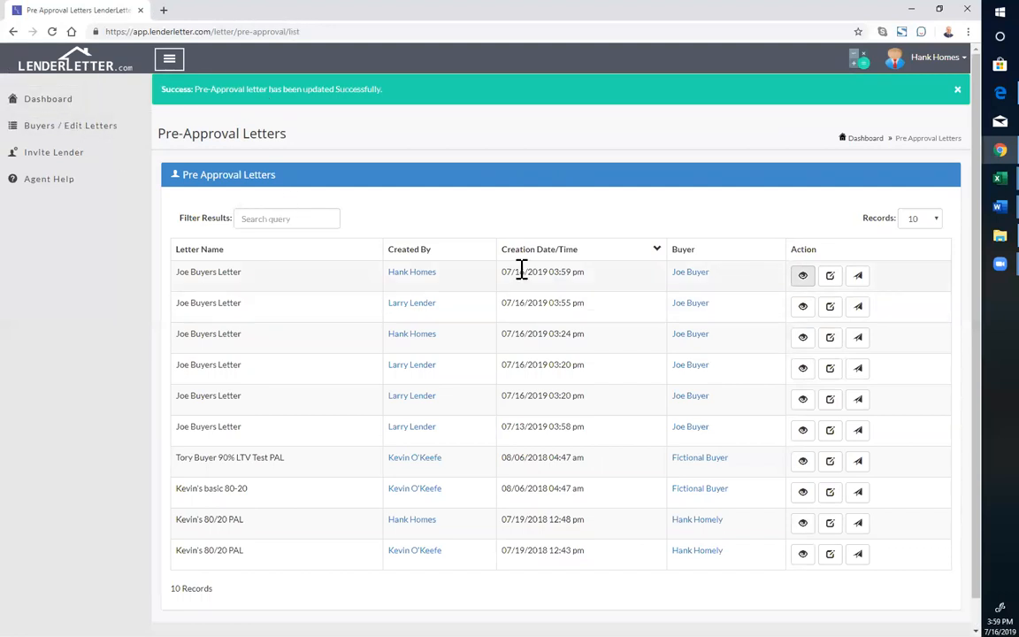
Step: View the newest letter's PDF once more, close it, and log out of the agent account
left_click(803, 277)
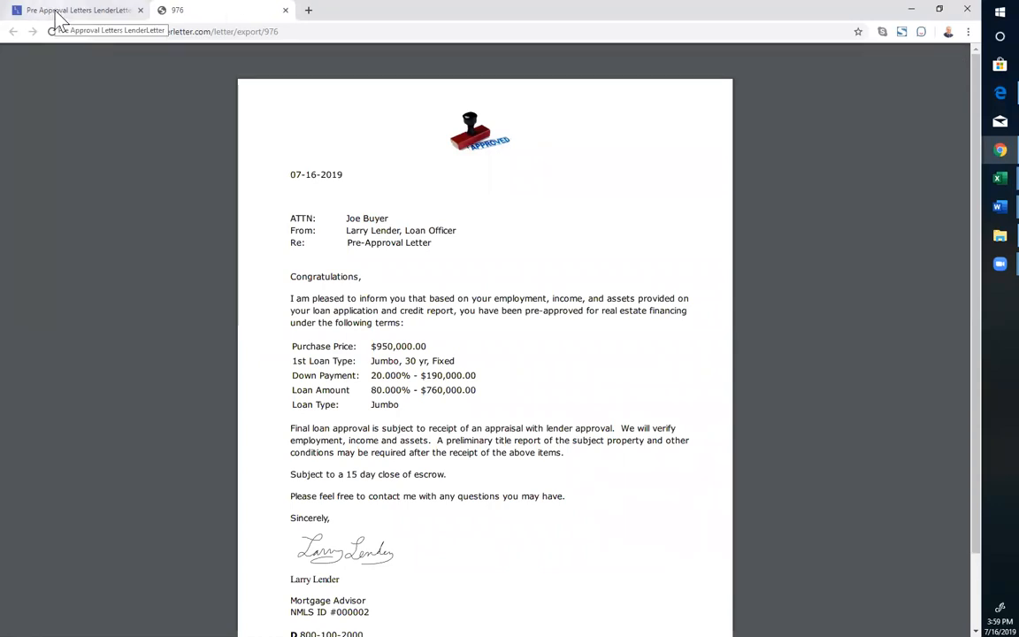
left_click(285, 11)
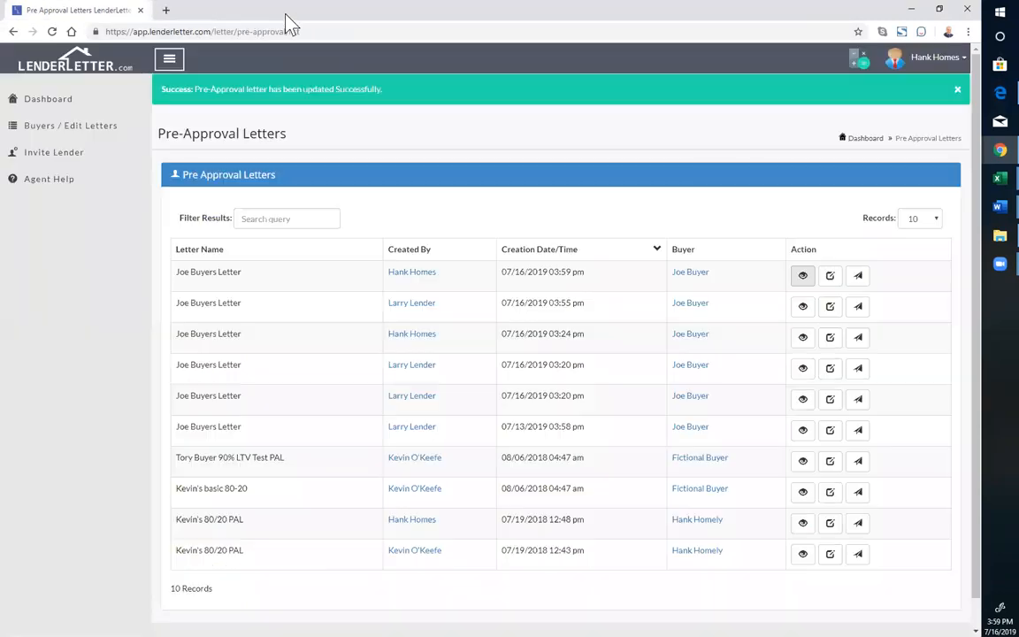
left_click(963, 60)
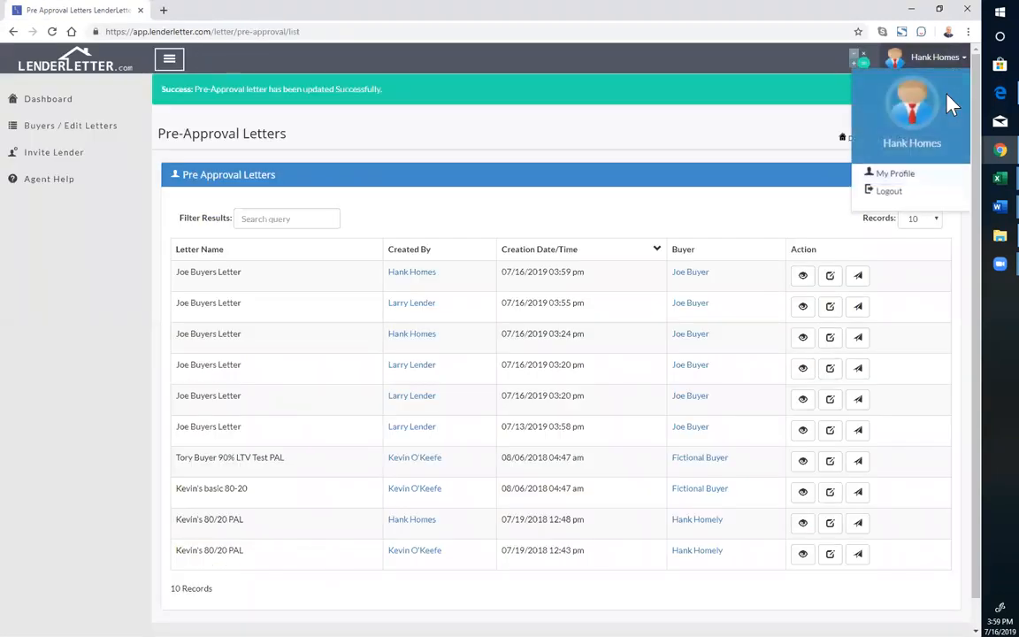
left_click(895, 195)
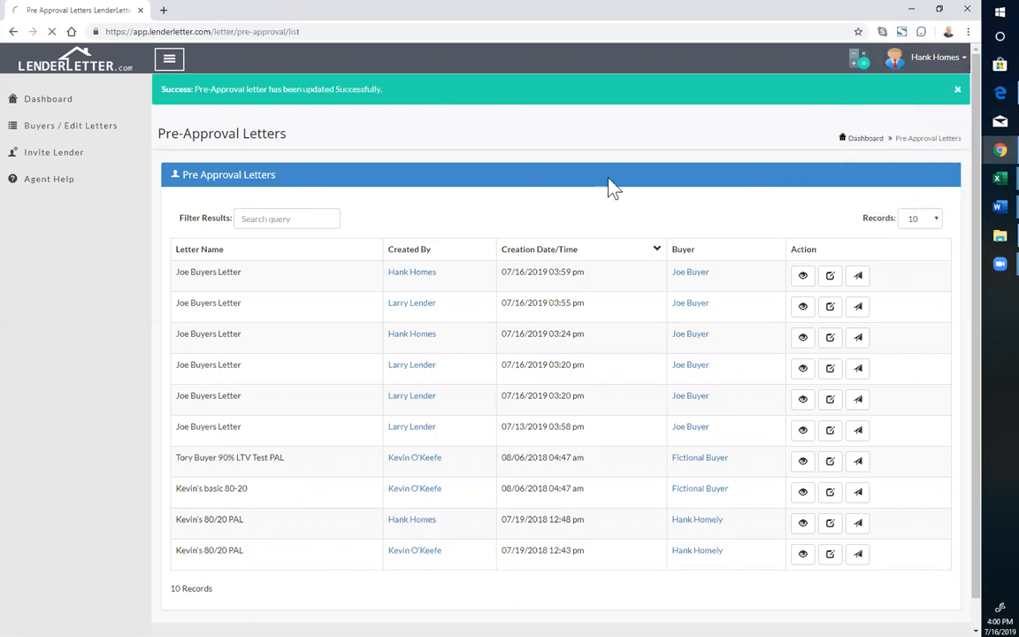